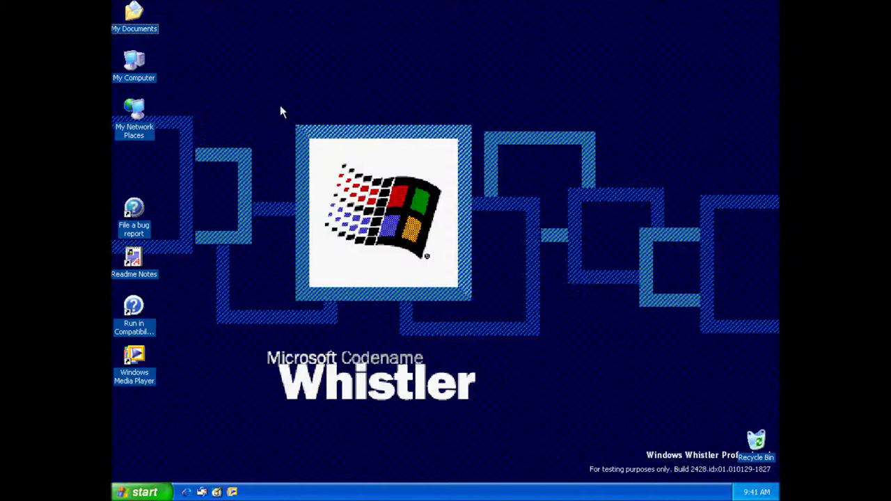
Step: Open My Computer to list the shared folders, local disk C: and removable drives
{"action": "double_click", "coordinate": [134, 64]}
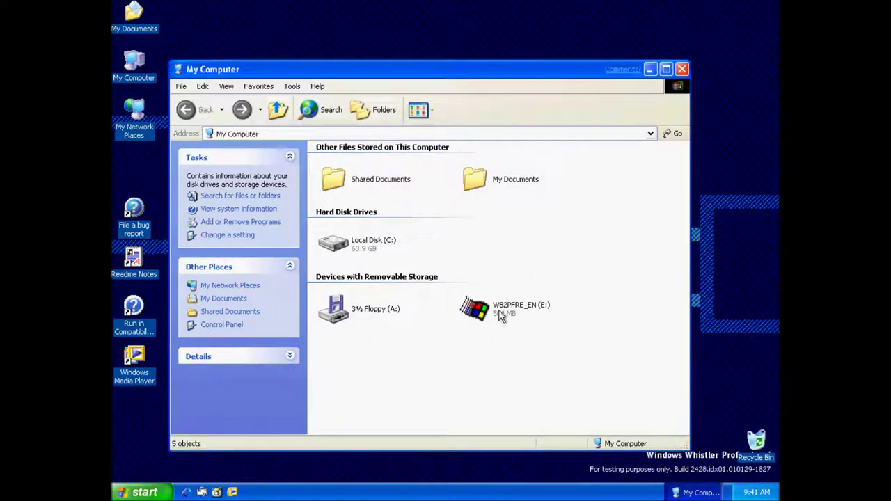
Step: Review the E: CD drive's Properties across its Sharing, Hardware and General tabs
{"action": "right_click", "coordinate": [500, 311]}
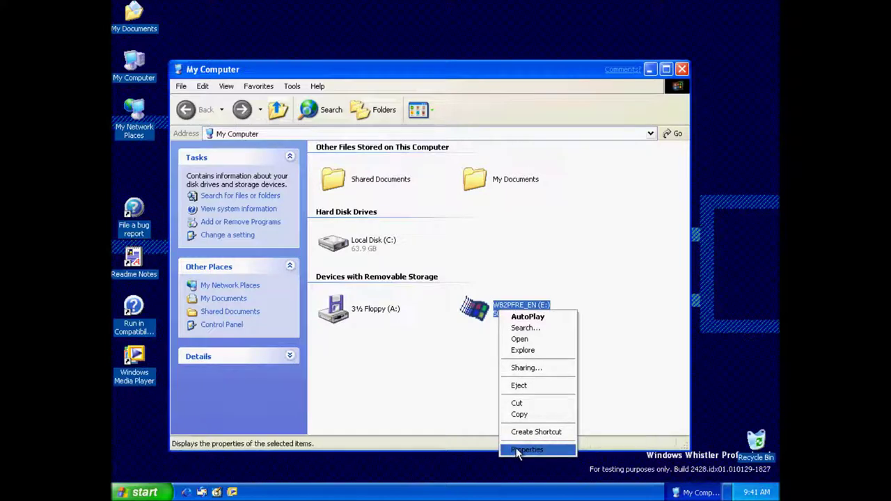
{"action": "left_click", "coordinate": [516, 448]}
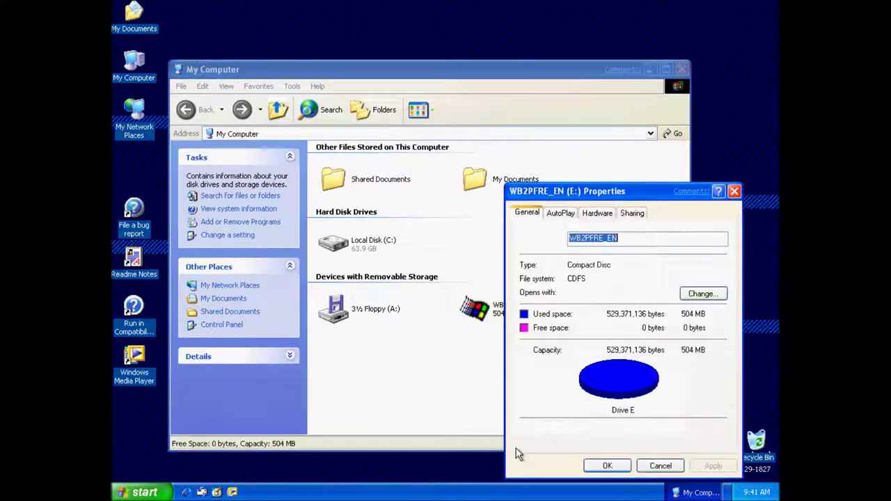
{"action": "left_click", "coordinate": [633, 214]}
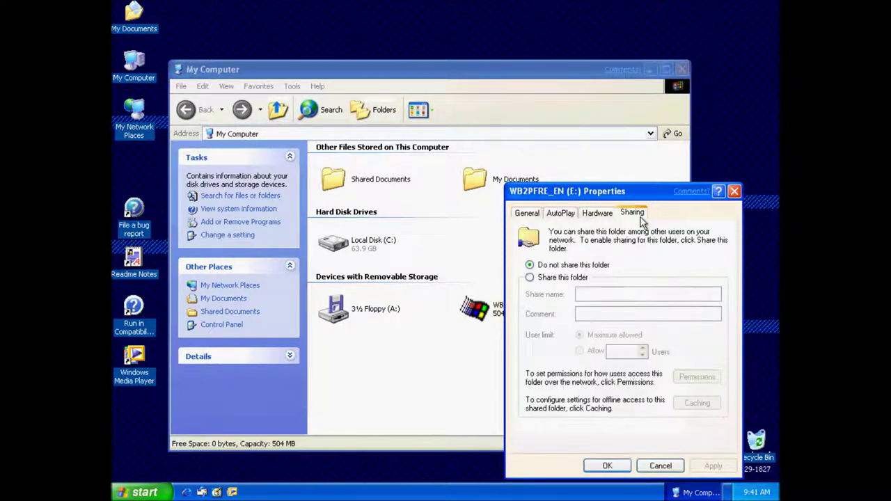
{"action": "left_click", "coordinate": [560, 214]}
{"action": "left_click", "coordinate": [527, 213]}
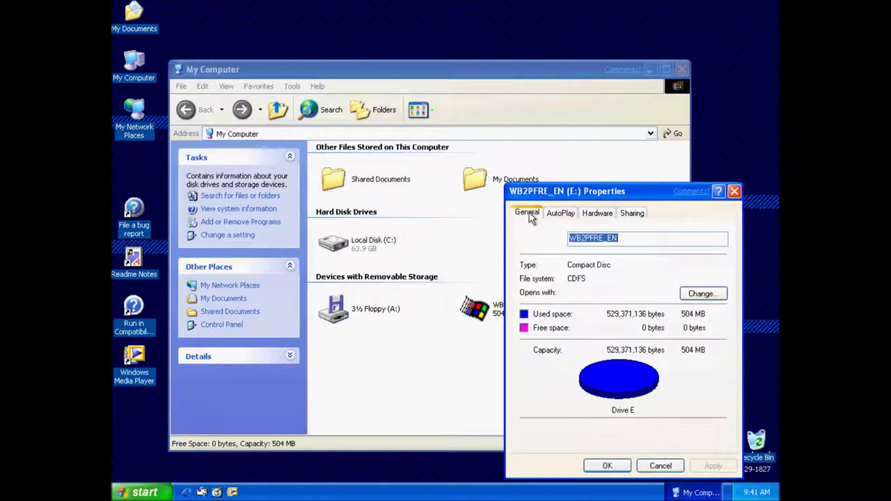
{"action": "left_click", "coordinate": [733, 193]}
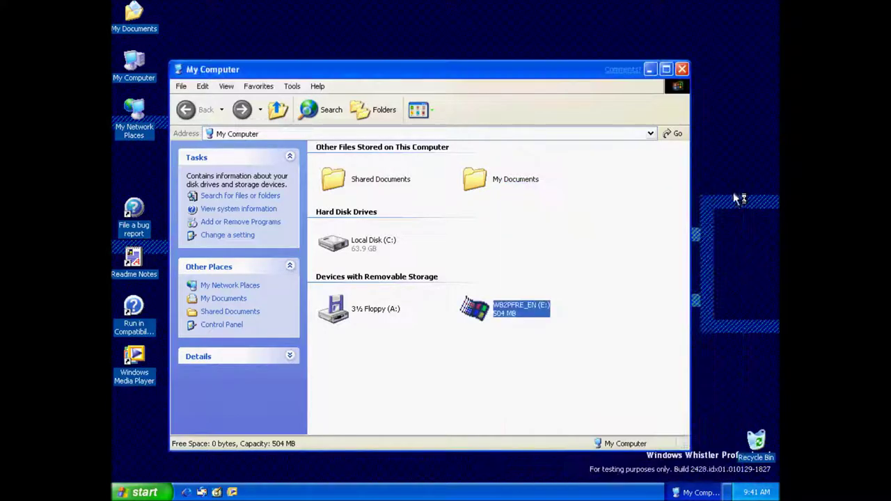
Step: Open the E: CD, check the SETUP program's version information, and launch SETUP
{"action": "right_click", "coordinate": [507, 313]}
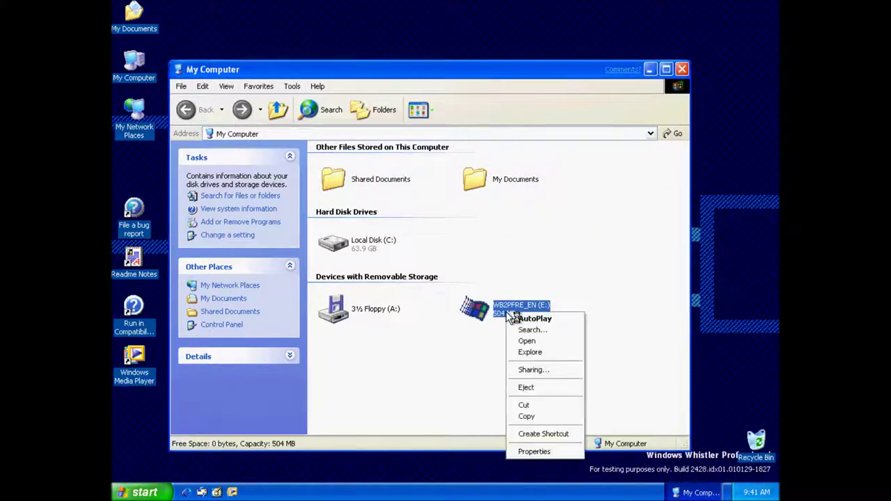
{"action": "left_click", "coordinate": [522, 340]}
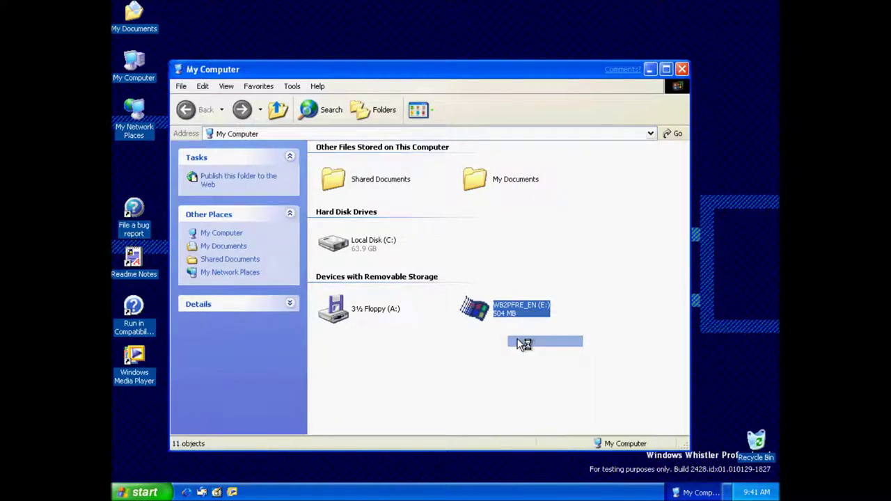
{"action": "right_click", "coordinate": [368, 311]}
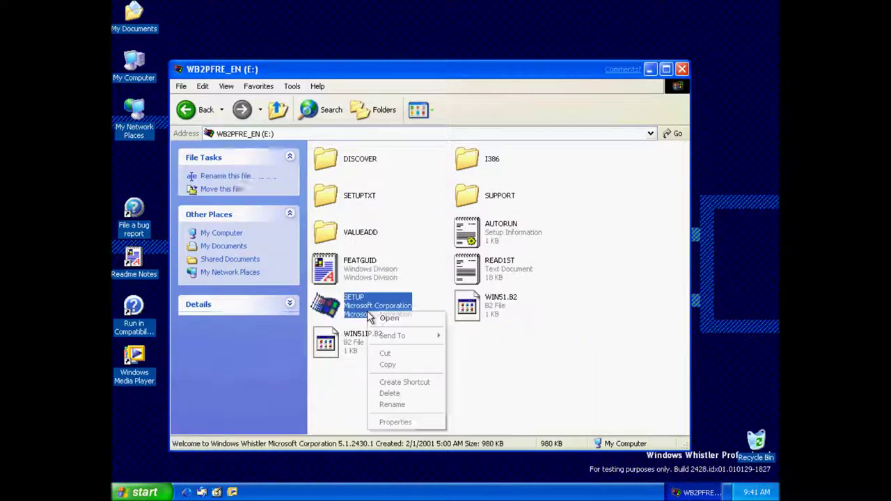
{"action": "left_click", "coordinate": [411, 422]}
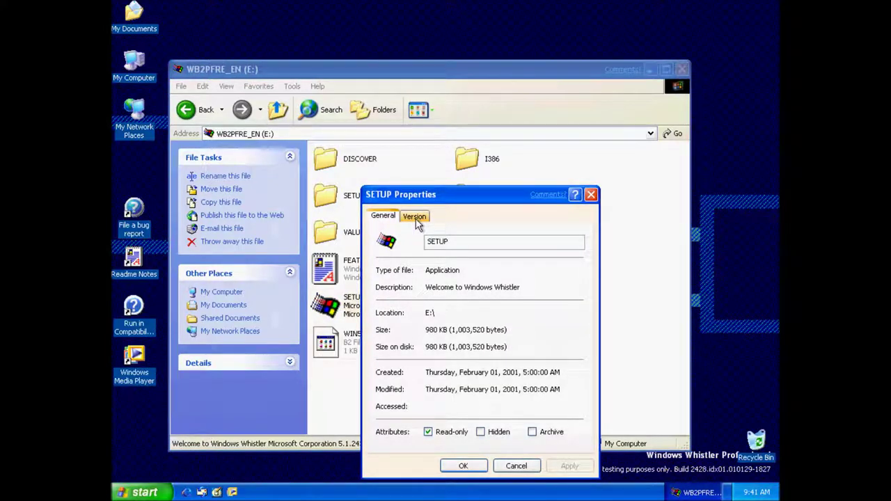
{"action": "left_click", "coordinate": [416, 217]}
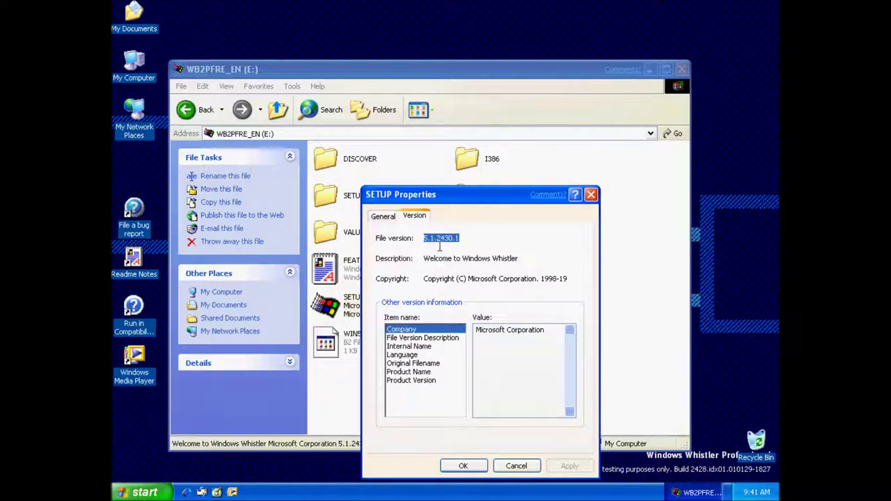
{"action": "left_click", "coordinate": [591, 195]}
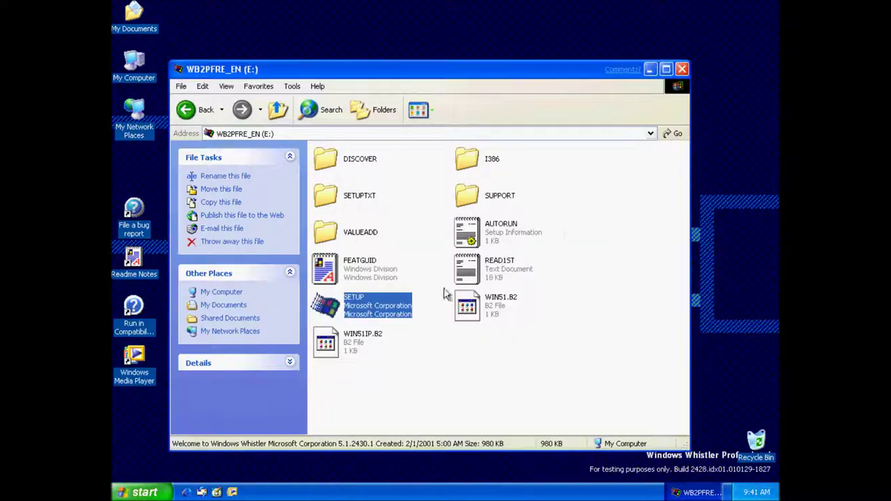
{"action": "double_click", "coordinate": [390, 305]}
Step: Begin the Whistler upgrade, accept the license agreement and enter the product key
{"action": "left_click_drag", "start_coordinate": [625, 36], "coordinate": [596, 58]}
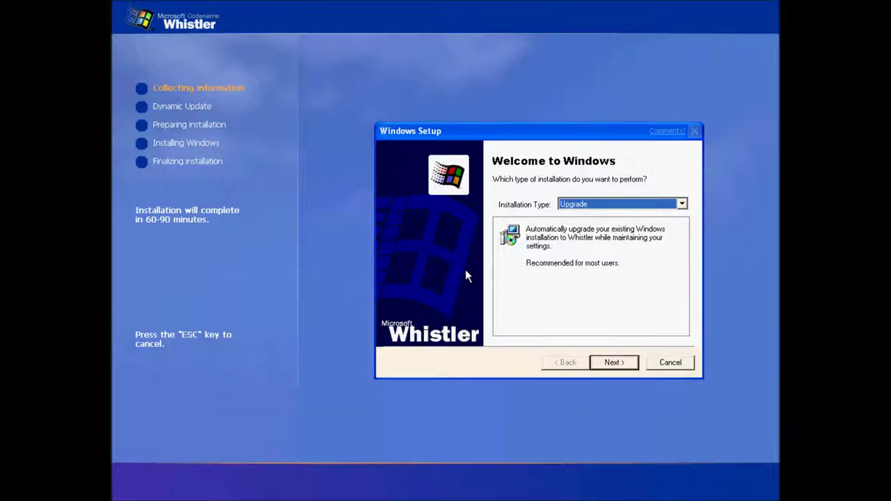
{"action": "left_click", "coordinate": [619, 367]}
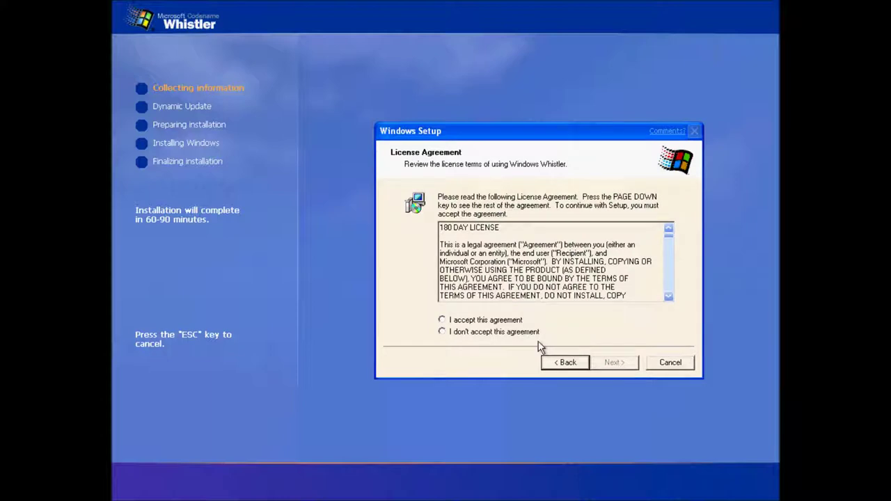
{"action": "left_click", "coordinate": [508, 322]}
{"action": "left_click", "coordinate": [619, 363]}
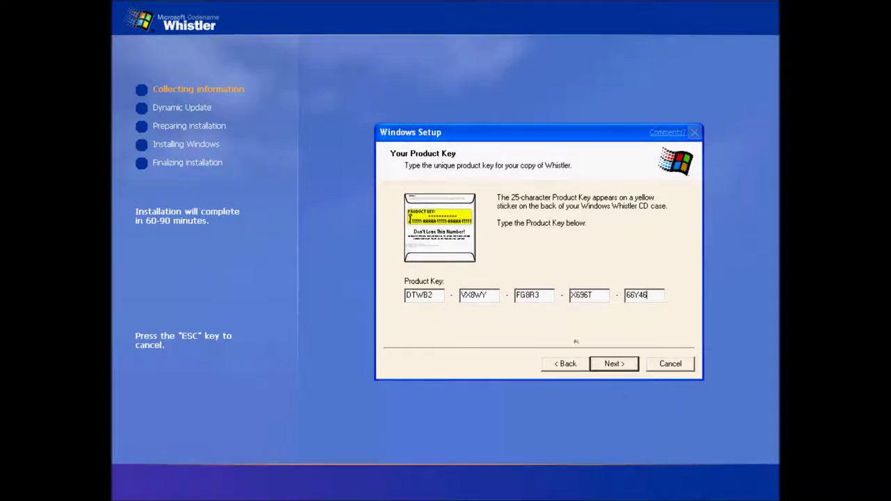
{"action": "left_click", "coordinate": [619, 366]}
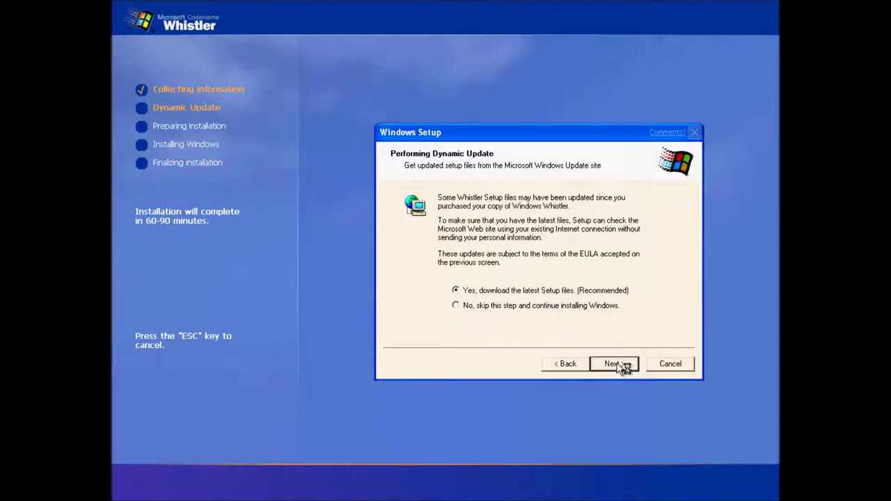
Step: Skip Dynamic Update and let Setup complete the upgrade to build 2430
{"action": "left_click", "coordinate": [612, 364]}
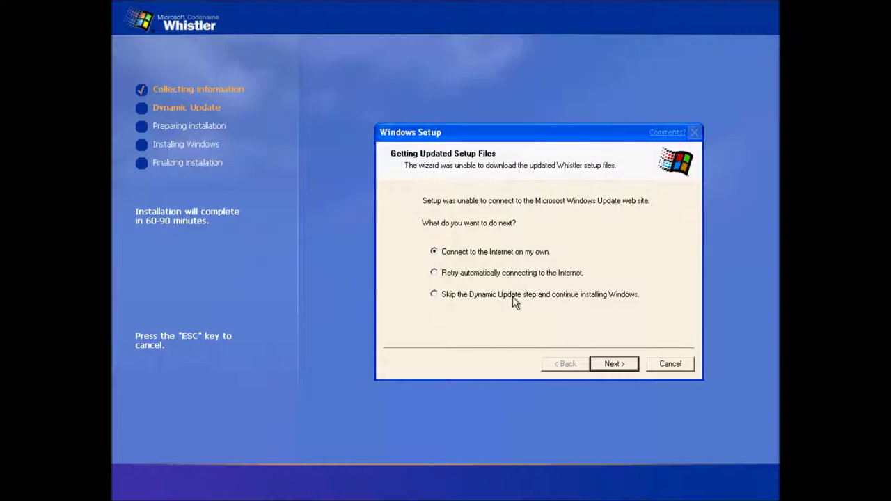
{"action": "left_click", "coordinate": [434, 294]}
{"action": "left_click", "coordinate": [617, 365]}
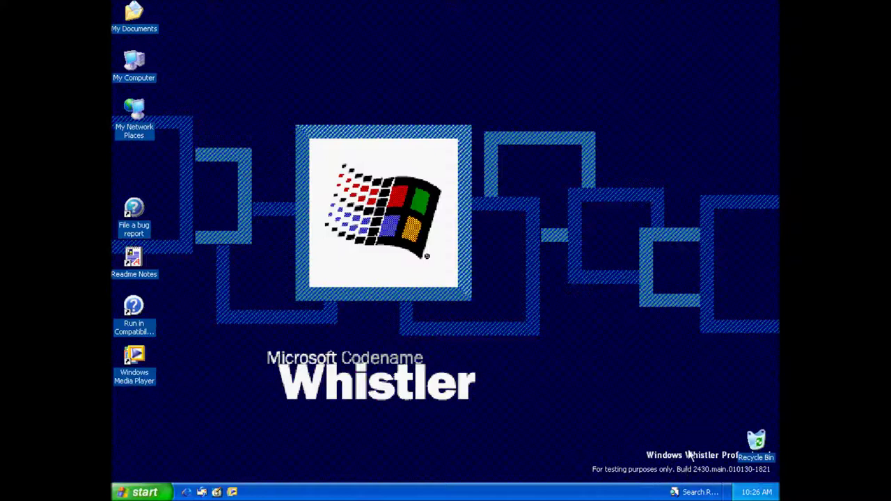
Step: Browse the Search Companion's character choices, then close Search Results
{"action": "left_click", "coordinate": [697, 492]}
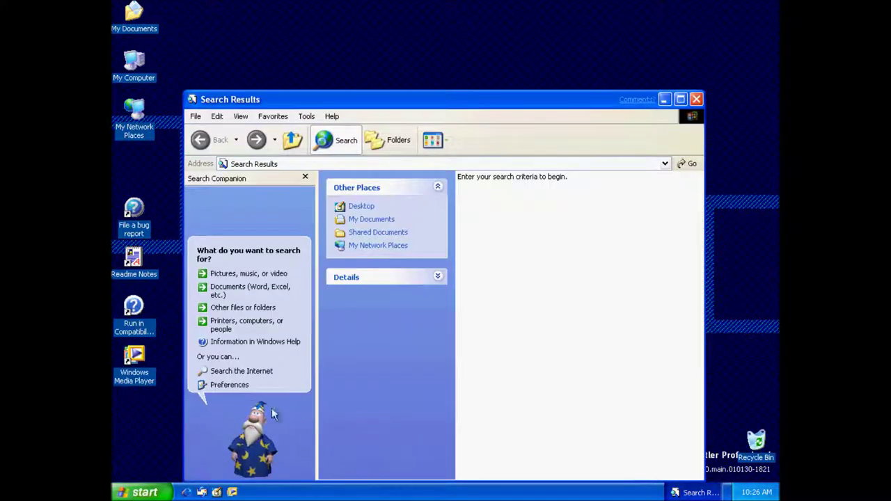
{"action": "left_click", "coordinate": [223, 387]}
{"action": "left_click", "coordinate": [220, 313]}
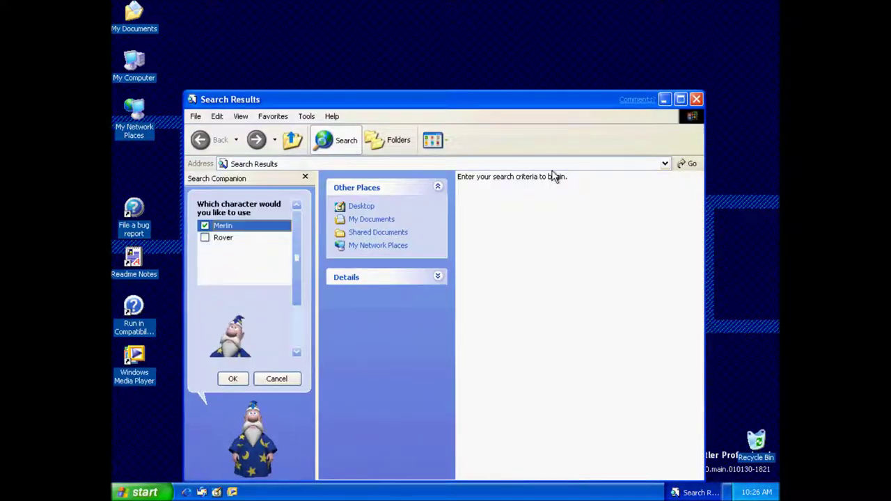
{"action": "left_click", "coordinate": [696, 99]}
Step: Open Display Properties from the desktop and view the Desktop and Screen Saver settings
{"action": "right_click", "coordinate": [314, 105]}
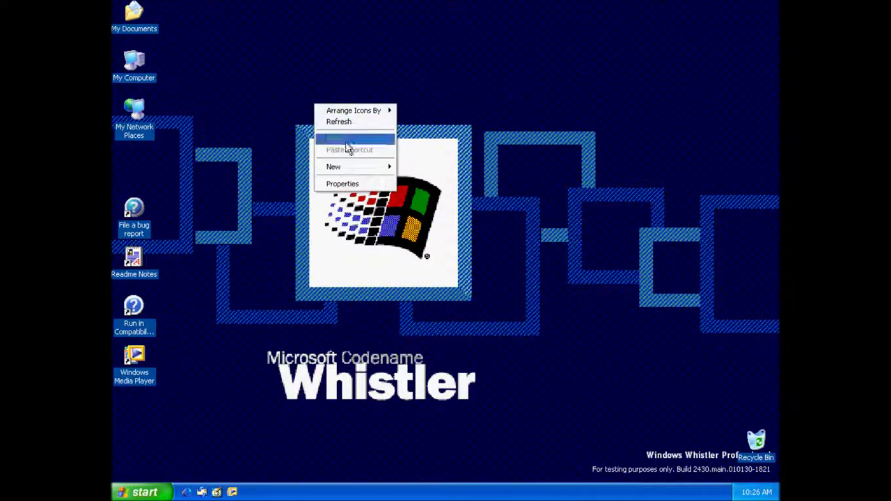
{"action": "left_click", "coordinate": [344, 183]}
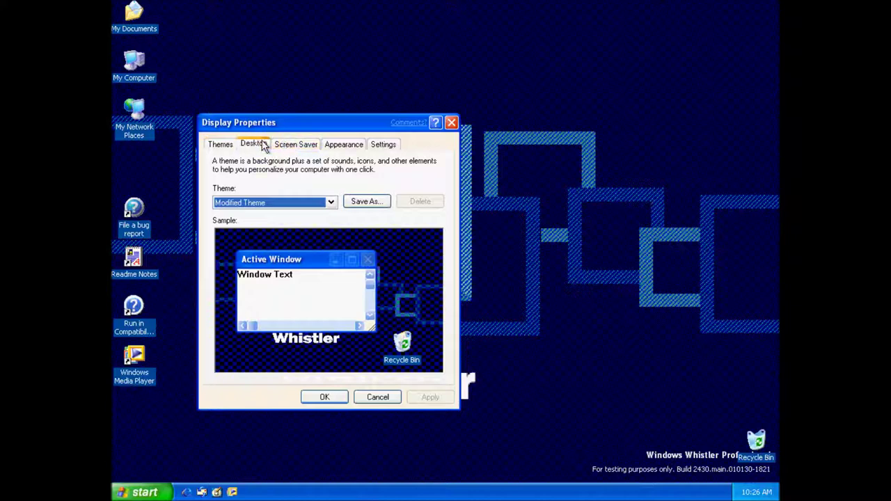
{"action": "left_click", "coordinate": [263, 144]}
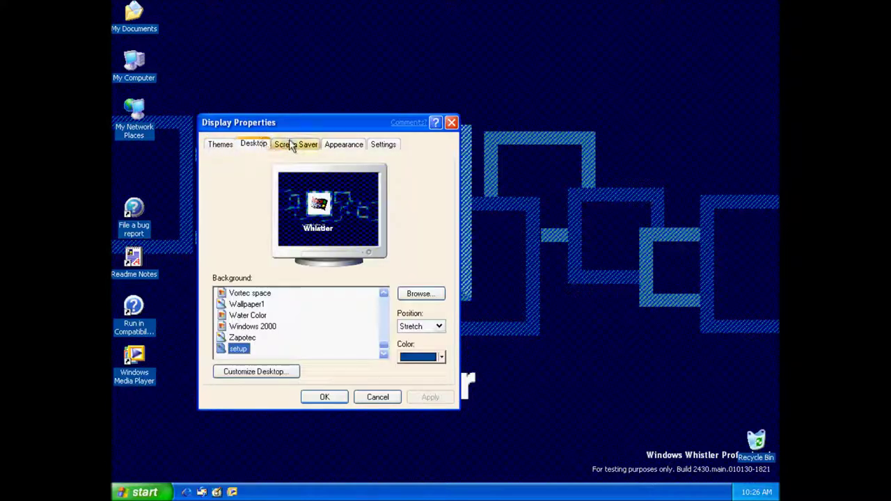
{"action": "left_click", "coordinate": [293, 146]}
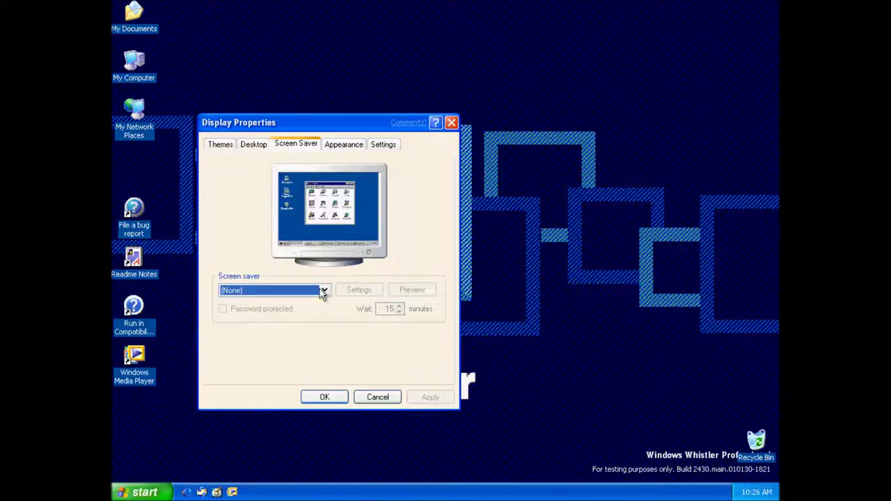
Step: Try the 3D Pipes, 3D Text and Logon Screen Saver screen savers and preview one
{"action": "left_click", "coordinate": [324, 290]}
{"action": "left_click", "coordinate": [305, 328]}
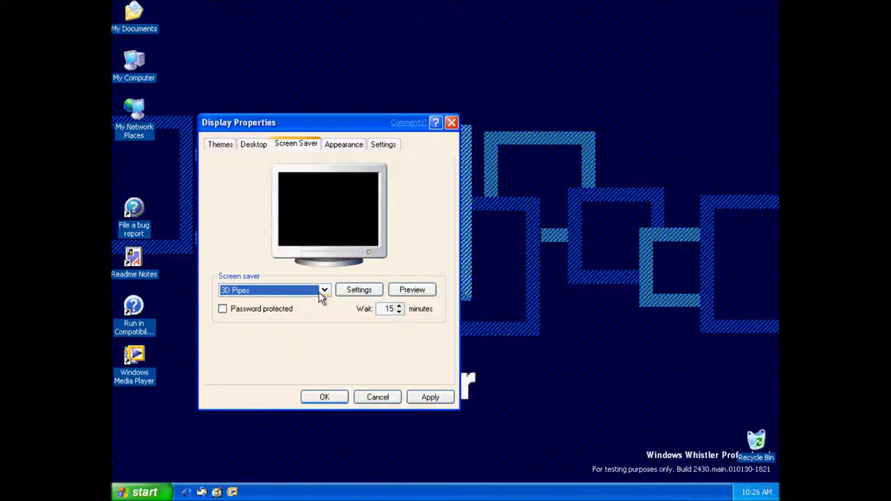
{"action": "left_click", "coordinate": [322, 293]}
{"action": "left_click", "coordinate": [286, 339]}
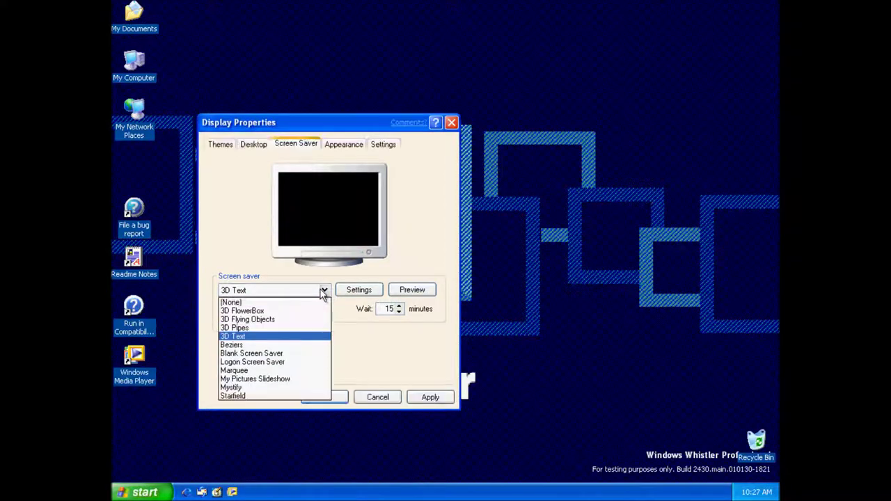
{"action": "left_click", "coordinate": [306, 362]}
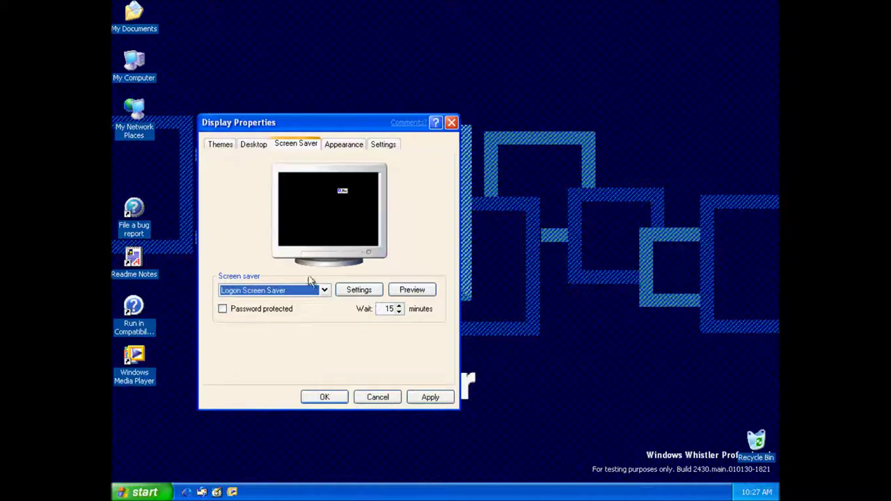
{"action": "left_click", "coordinate": [411, 290]}
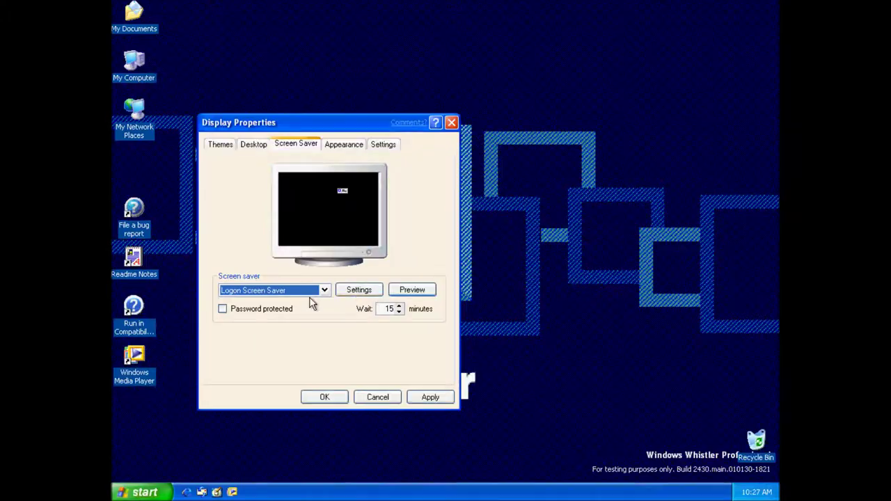
Step: Try My Pictures Slideshow, then select 3D Flying Objects as the screen saver
{"action": "left_click", "coordinate": [324, 290]}
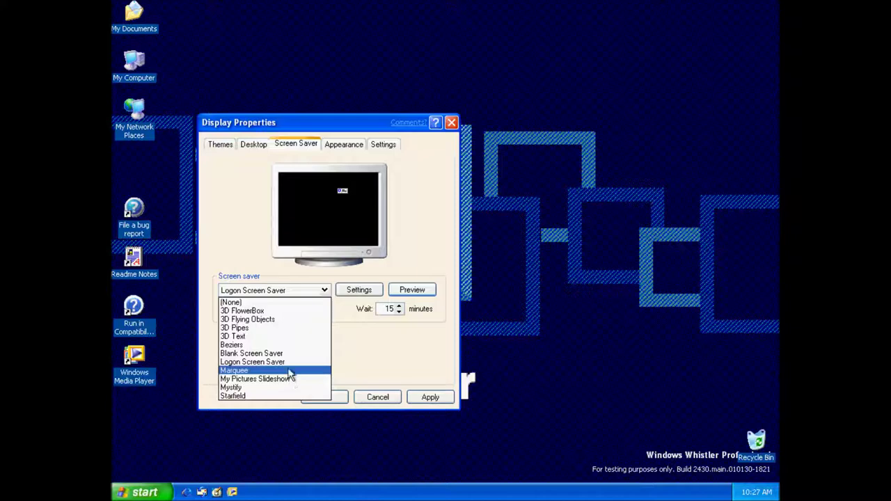
{"action": "left_click", "coordinate": [289, 379]}
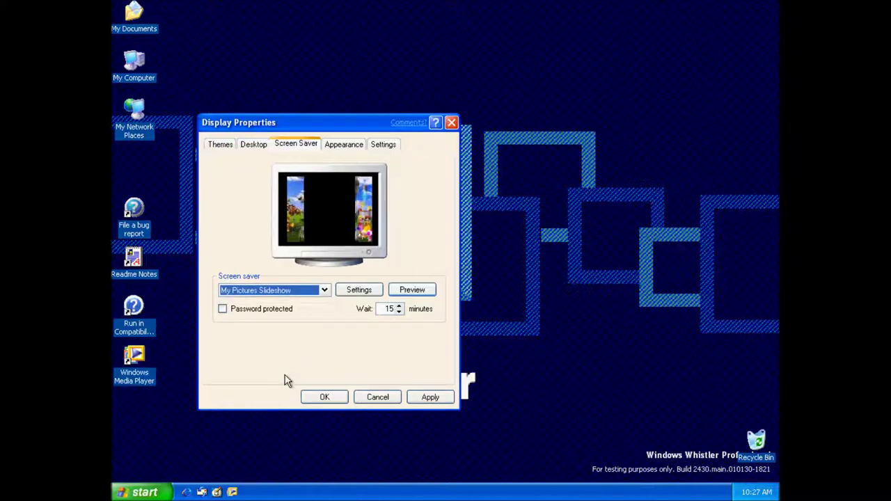
{"action": "left_click", "coordinate": [325, 290]}
{"action": "left_click", "coordinate": [286, 321]}
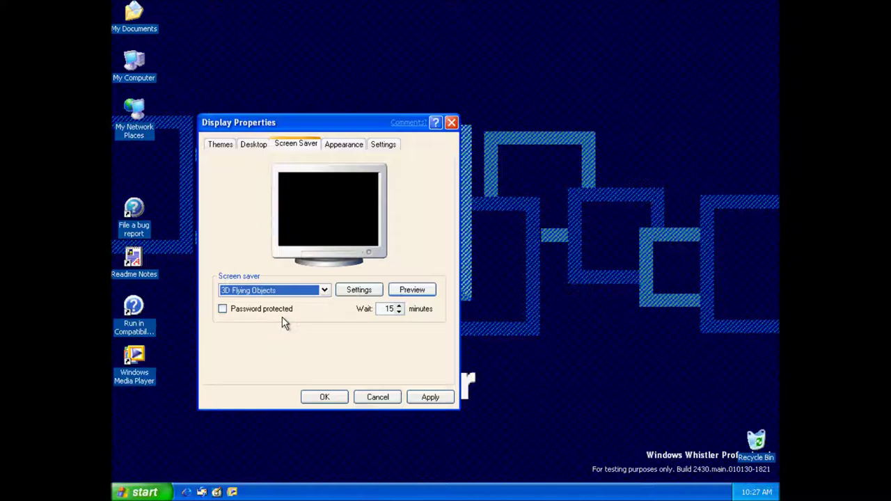
Step: Try the Explode style for 3D Flying Objects, keep Windows Logo, and preview it
{"action": "left_click", "coordinate": [343, 291]}
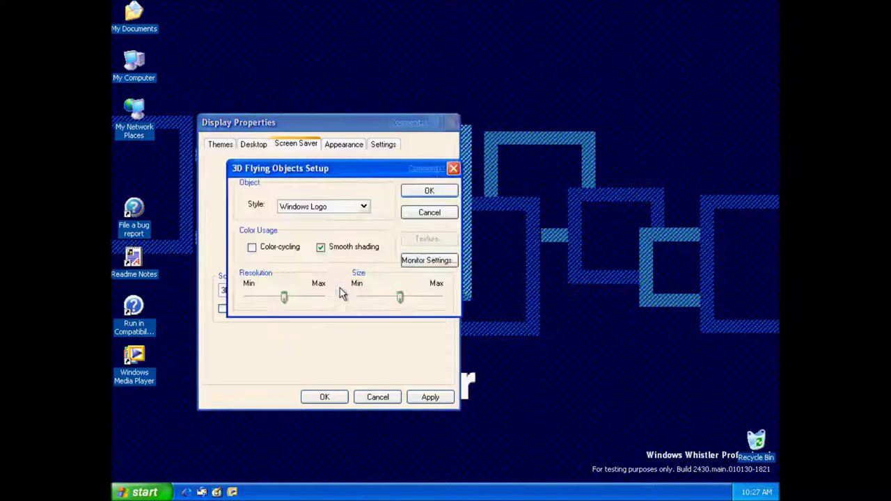
{"action": "left_click", "coordinate": [353, 208]}
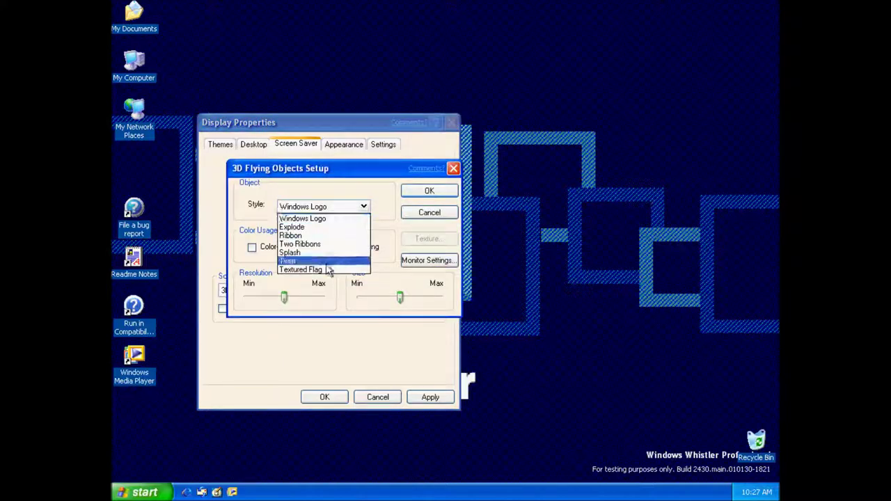
{"action": "left_click", "coordinate": [324, 227]}
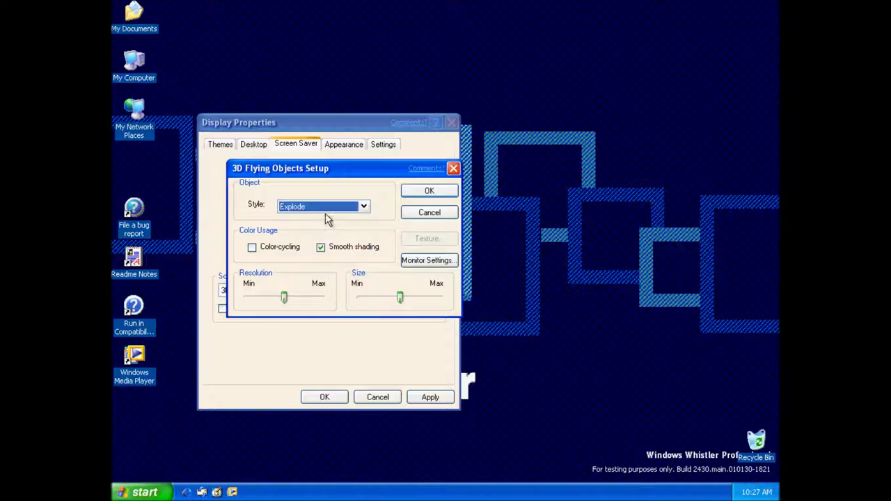
{"action": "left_click", "coordinate": [320, 209]}
{"action": "left_click", "coordinate": [316, 218]}
{"action": "left_click", "coordinate": [426, 211]}
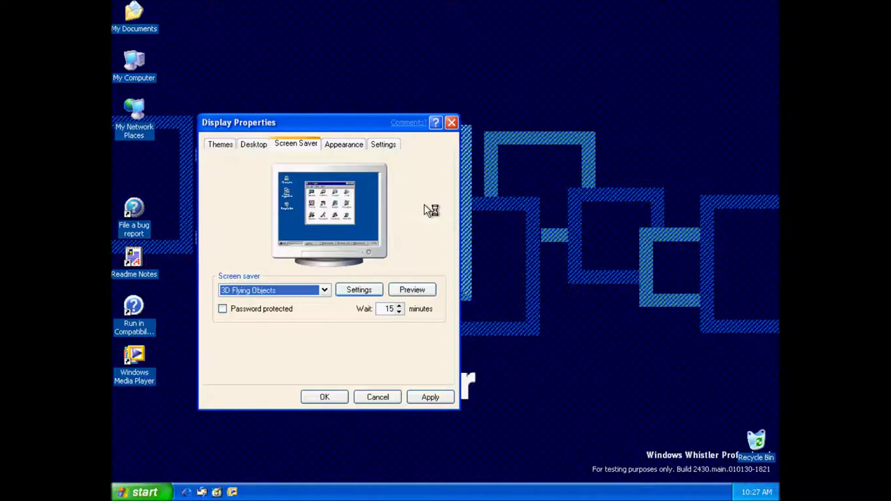
{"action": "left_click", "coordinate": [410, 293]}
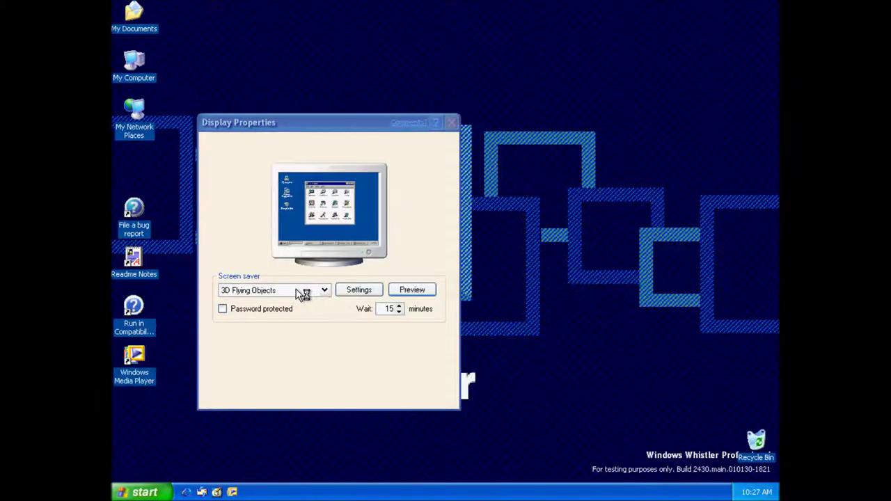
Step: Set the screen saver to (None), apply it, and view the Appearance window styles
{"action": "left_click", "coordinate": [300, 291]}
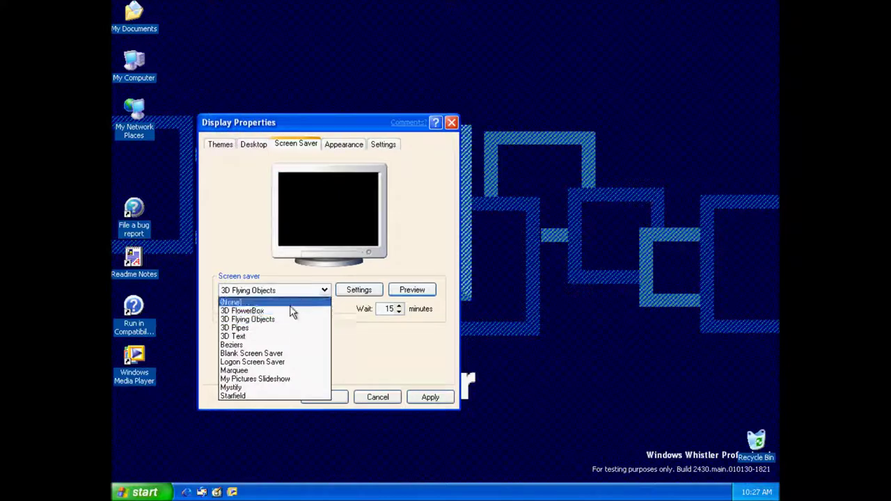
{"action": "left_click", "coordinate": [292, 302]}
{"action": "left_click", "coordinate": [431, 401]}
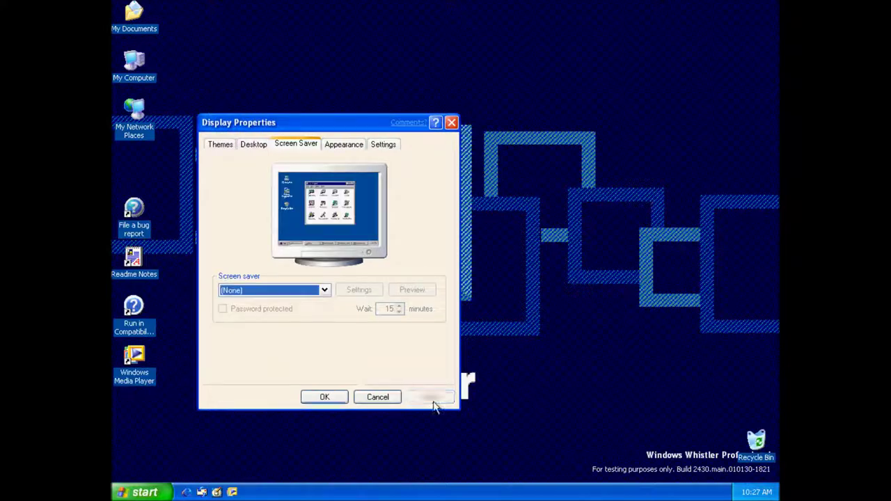
{"action": "left_click", "coordinate": [345, 148]}
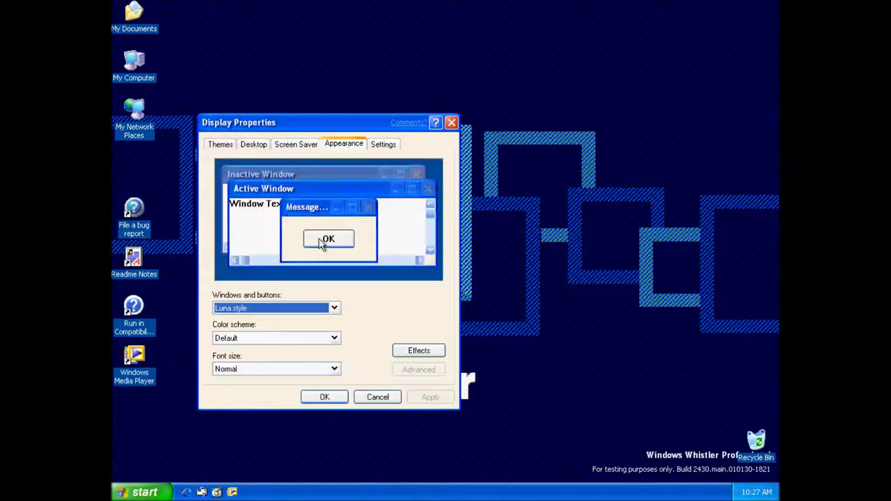
{"action": "left_click", "coordinate": [305, 307]}
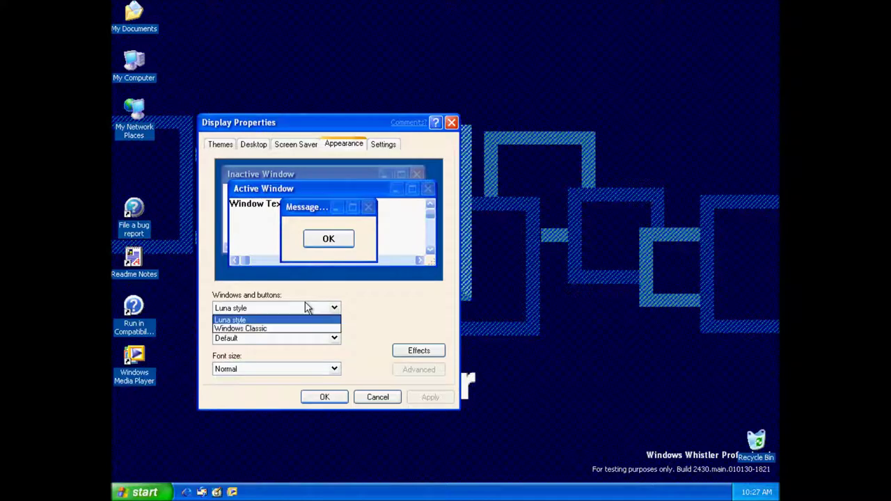
Step: Apply Windows Classic, revert to Luna with the Default color scheme, then close Display Properties
{"action": "left_click", "coordinate": [237, 327]}
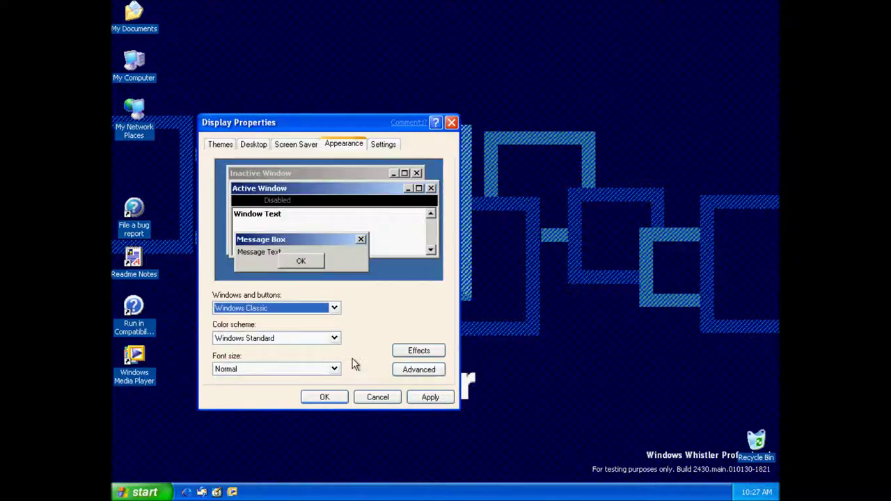
{"action": "left_click", "coordinate": [428, 396]}
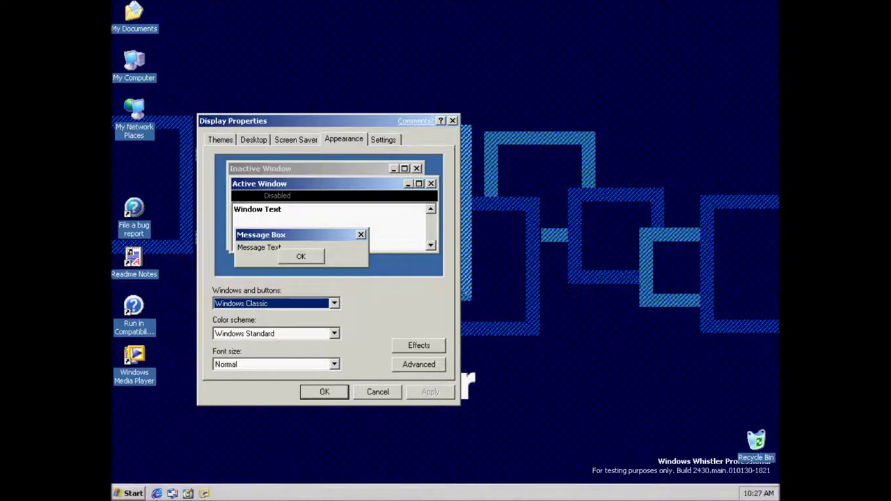
{"action": "left_click", "coordinate": [324, 304]}
{"action": "left_click", "coordinate": [237, 314]}
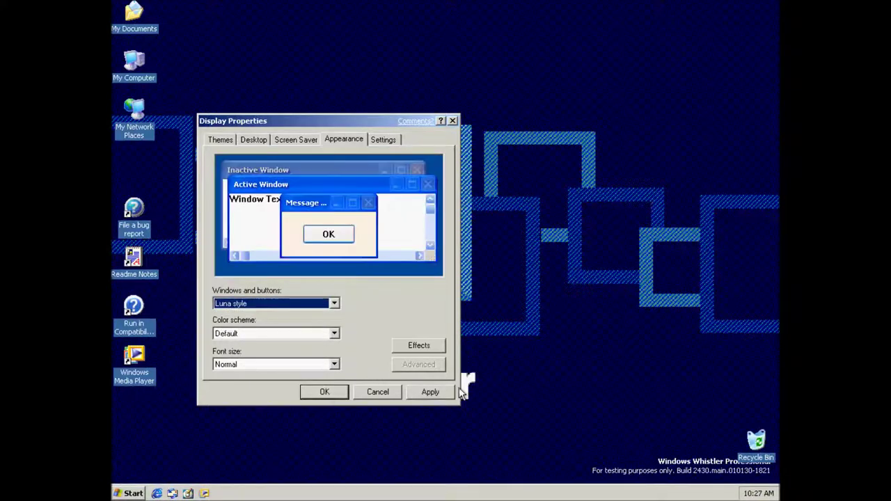
{"action": "left_click", "coordinate": [439, 392]}
{"action": "left_click", "coordinate": [219, 338]}
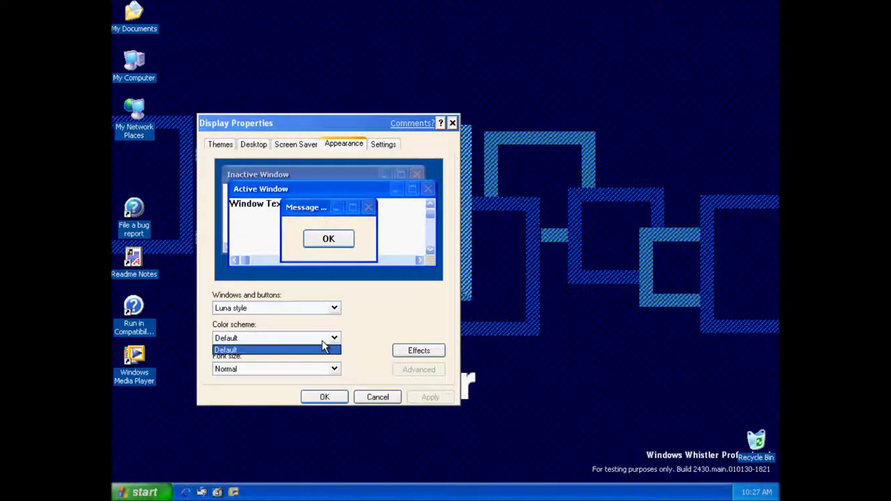
{"action": "left_click", "coordinate": [288, 350]}
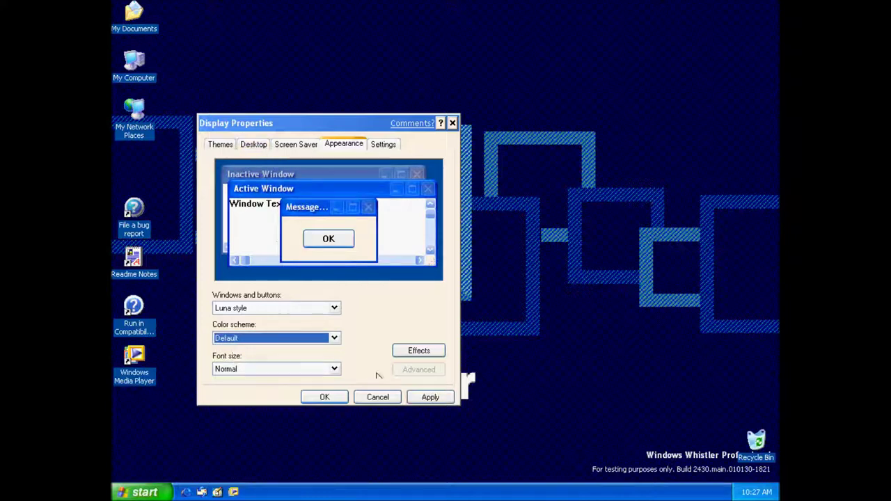
{"action": "left_click", "coordinate": [388, 399]}
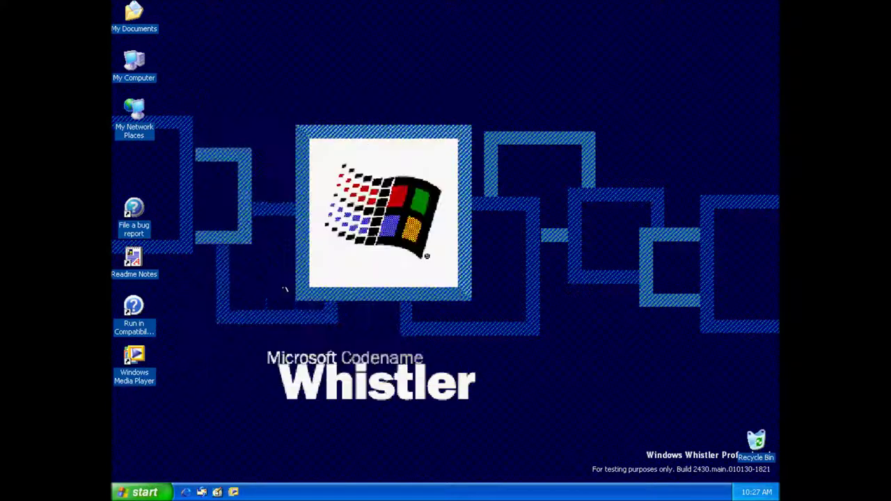
Step: View My Computer's system properties, then open Control Panel from the Start menu
{"action": "right_click", "coordinate": [142, 64]}
{"action": "left_click", "coordinate": [170, 177]}
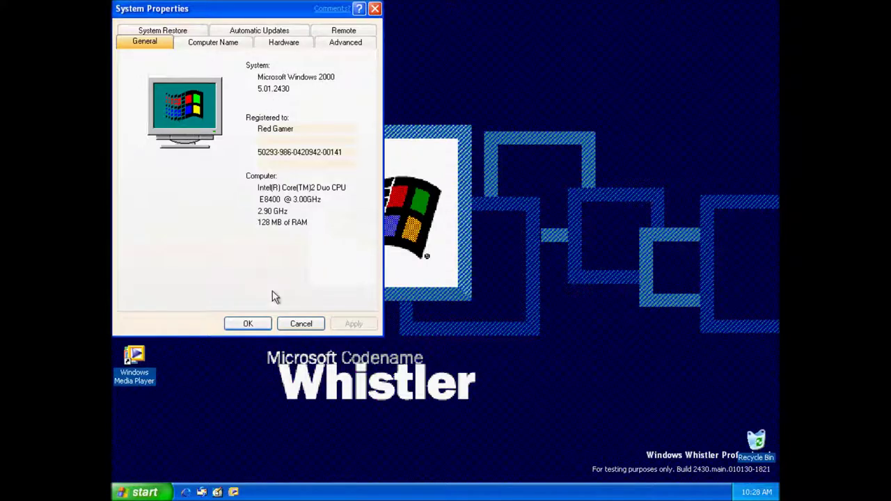
{"action": "left_click", "coordinate": [295, 322]}
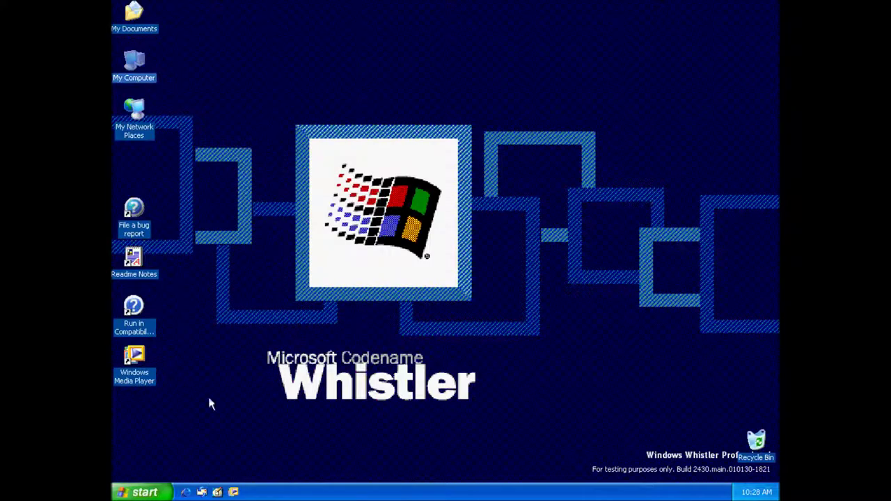
{"action": "left_click", "coordinate": [147, 492]}
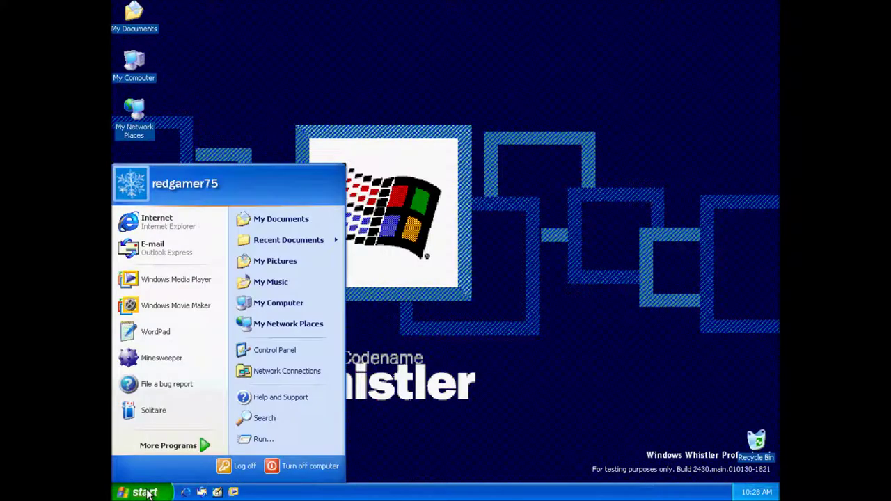
{"action": "left_click", "coordinate": [253, 351]}
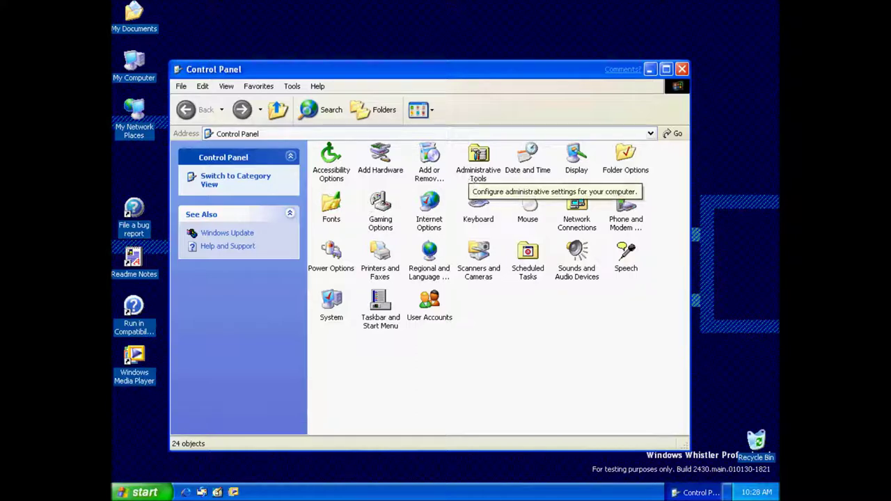
{"action": "double_click", "coordinate": [577, 259]}
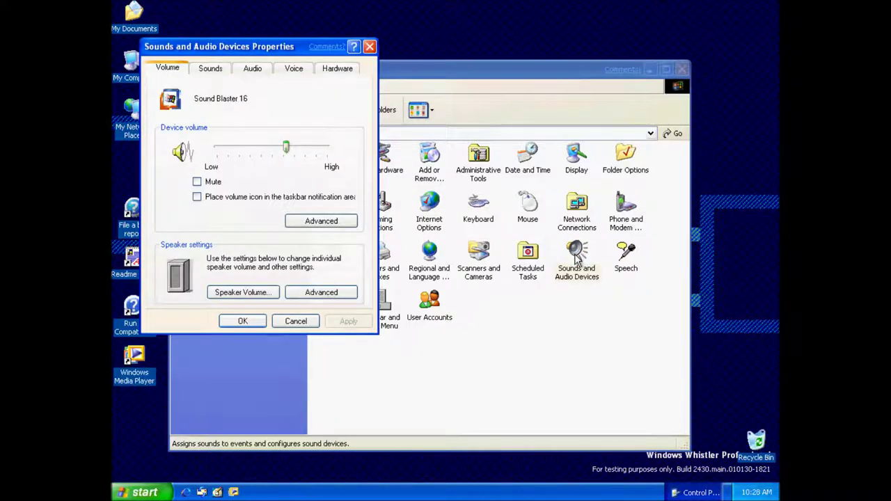
{"action": "left_click", "coordinate": [196, 69]}
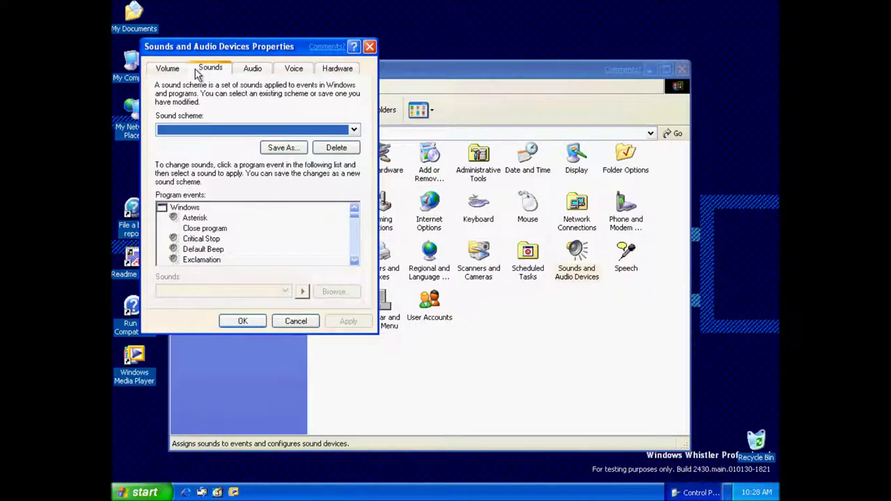
{"action": "left_click", "coordinate": [356, 260]}
{"action": "left_click_drag", "start_coordinate": [357, 259], "coordinate": [357, 258]}
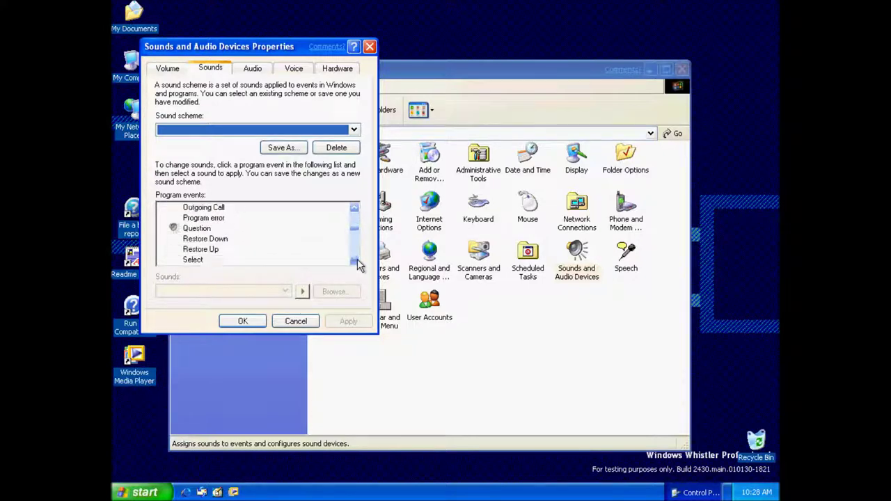
{"action": "left_click", "coordinate": [354, 209]}
{"action": "left_click", "coordinate": [355, 210]}
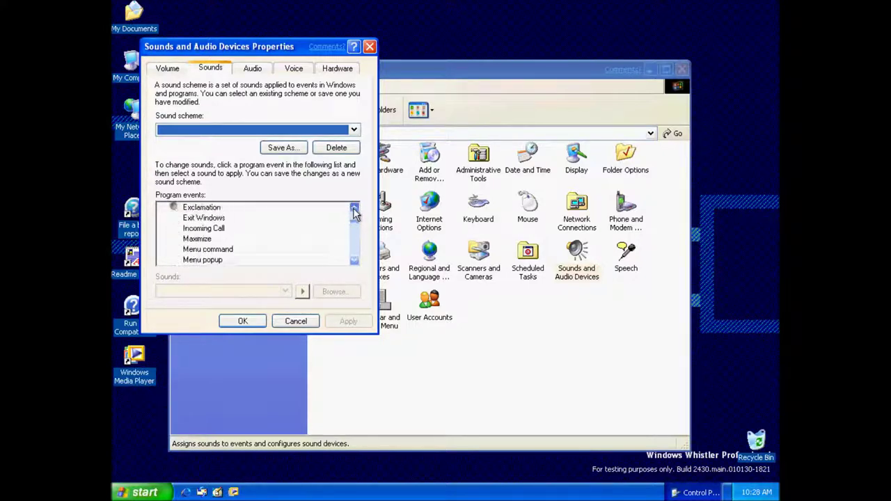
{"action": "left_click", "coordinate": [195, 218]}
{"action": "left_click", "coordinate": [284, 291]}
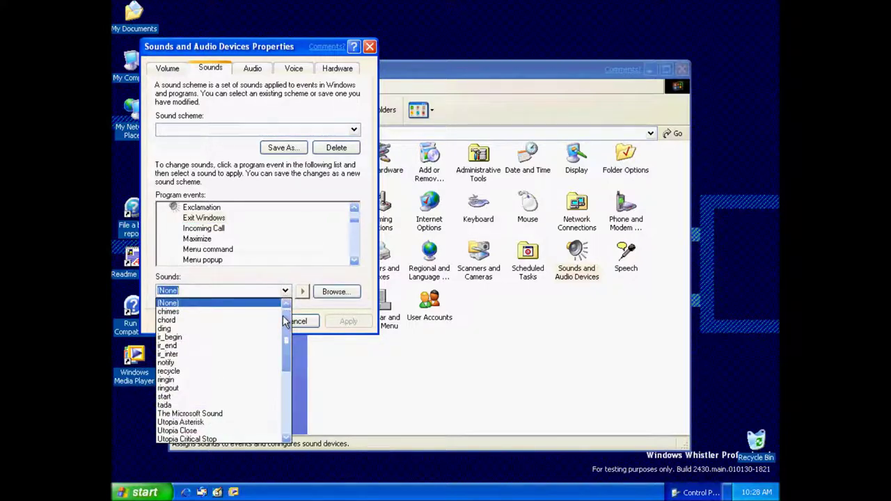
{"action": "left_click_drag", "start_coordinate": [285, 339], "coordinate": [282, 410]}
{"action": "left_click", "coordinate": [247, 431]}
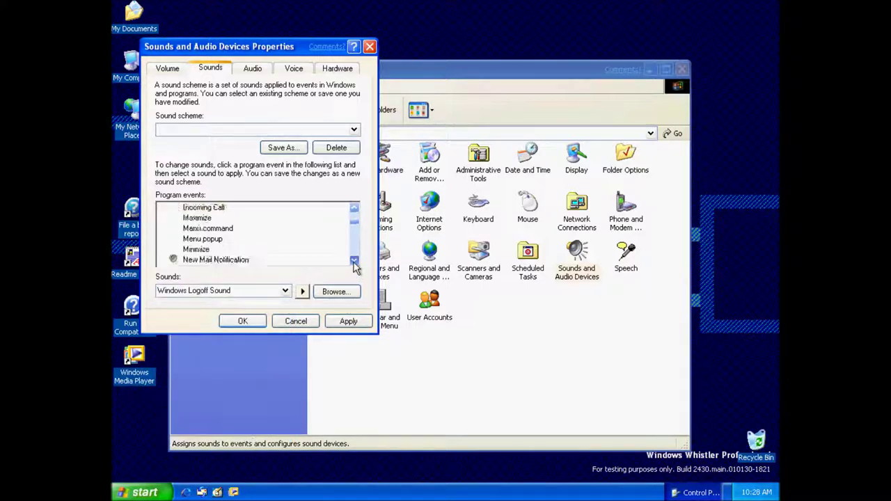
{"action": "left_click_drag", "start_coordinate": [355, 264], "coordinate": [354, 264]}
{"action": "left_click", "coordinate": [230, 250]}
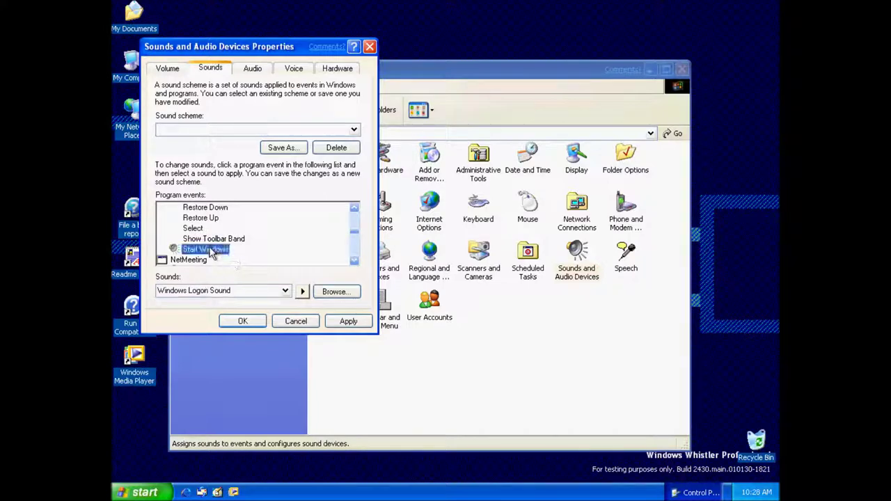
{"action": "left_click", "coordinate": [302, 292]}
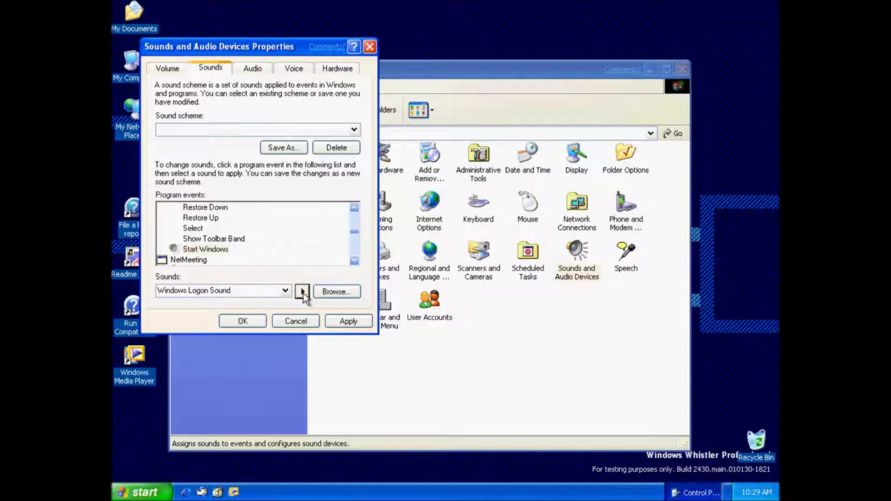
{"action": "left_click", "coordinate": [295, 322]}
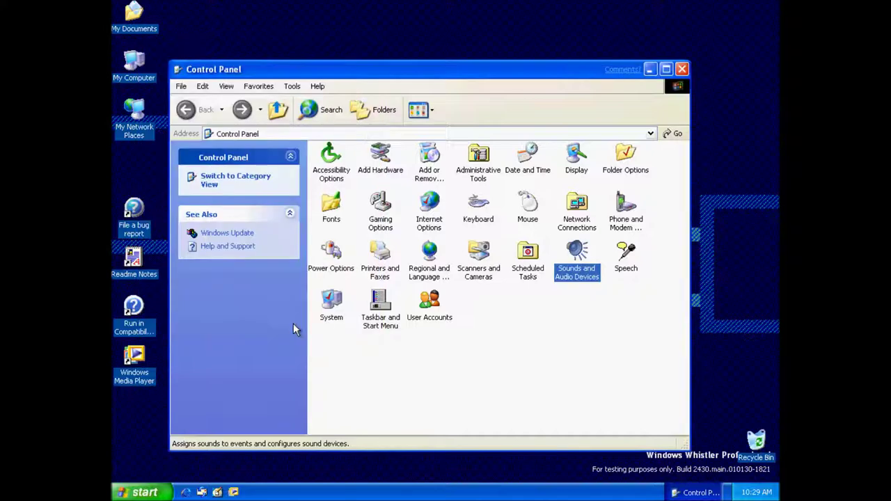
{"action": "left_click", "coordinate": [429, 313]}
{"action": "double_click", "coordinate": [431, 304]}
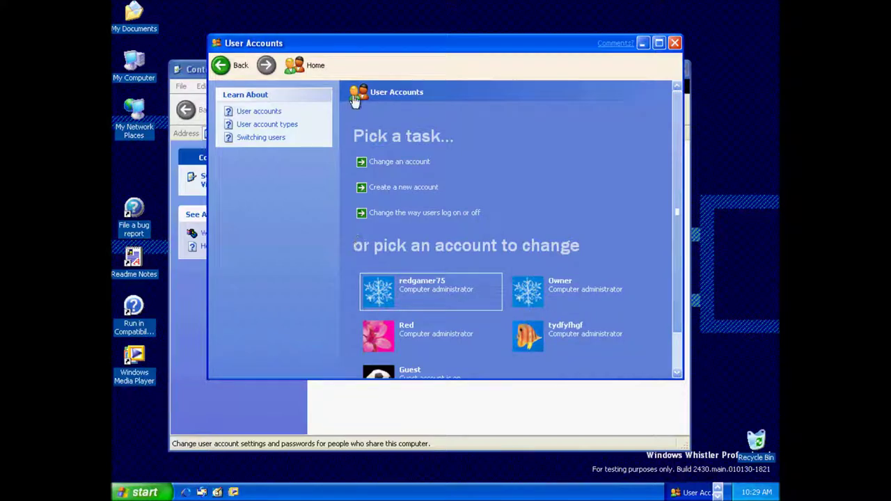
{"action": "left_click", "coordinate": [424, 279]}
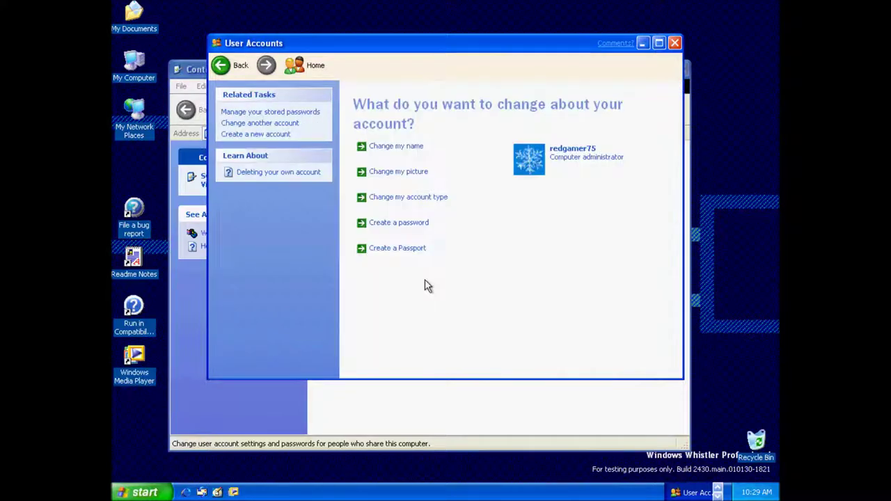
{"action": "left_click", "coordinate": [401, 174]}
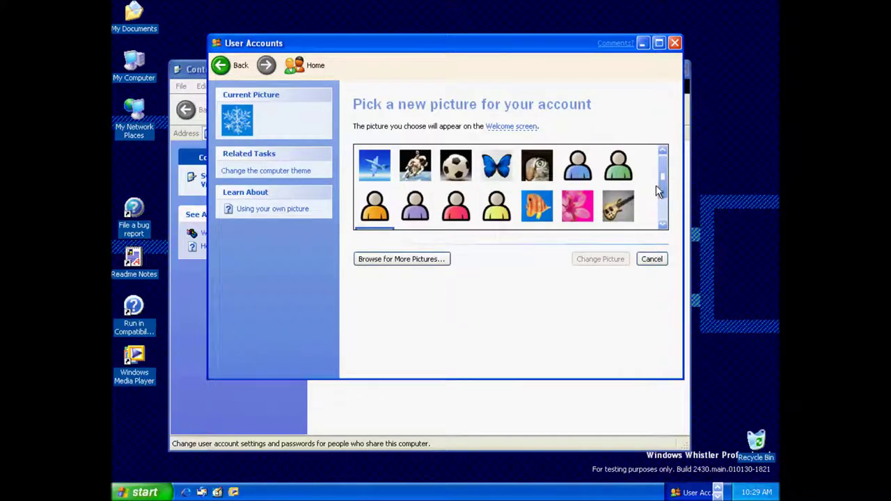
{"action": "scroll", "coordinate": [658, 192], "scroll_direction": "down", "scroll_amount": 2}
{"action": "scroll", "coordinate": [667, 213], "scroll_direction": "up", "scroll_amount": 2}
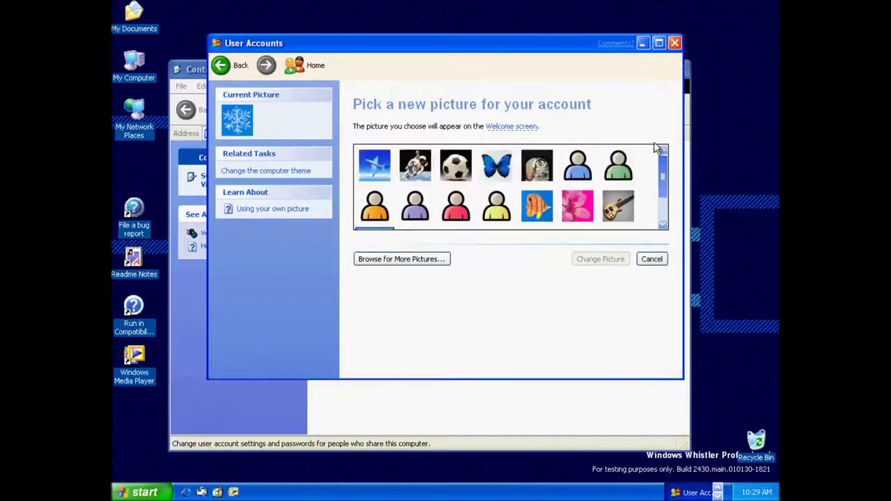
{"action": "left_click", "coordinate": [676, 43]}
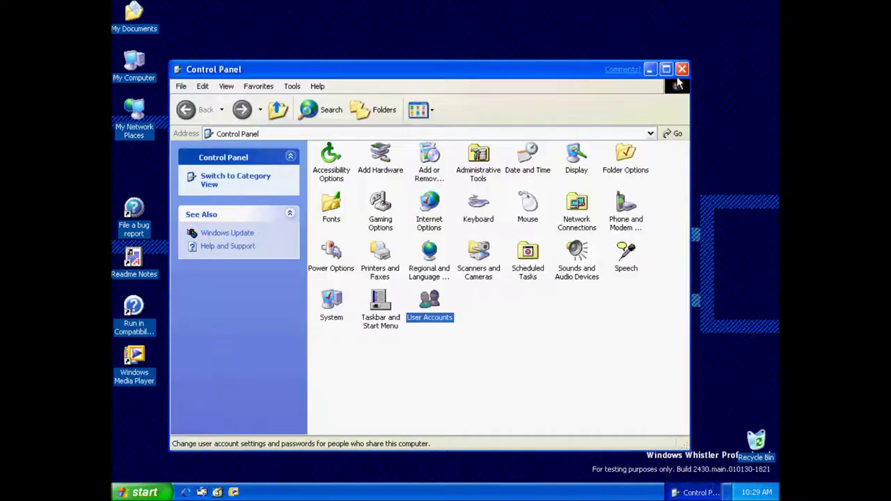
Step: Close Control Panel and open Display Properties on its Desktop settings
{"action": "key", "text": "alt+F4"}
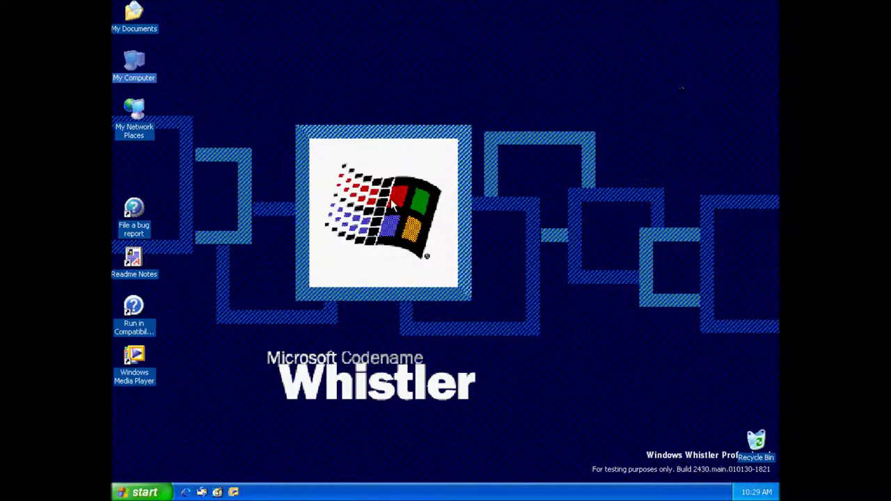
{"action": "right_click", "coordinate": [391, 198]}
{"action": "left_click", "coordinate": [408, 279]}
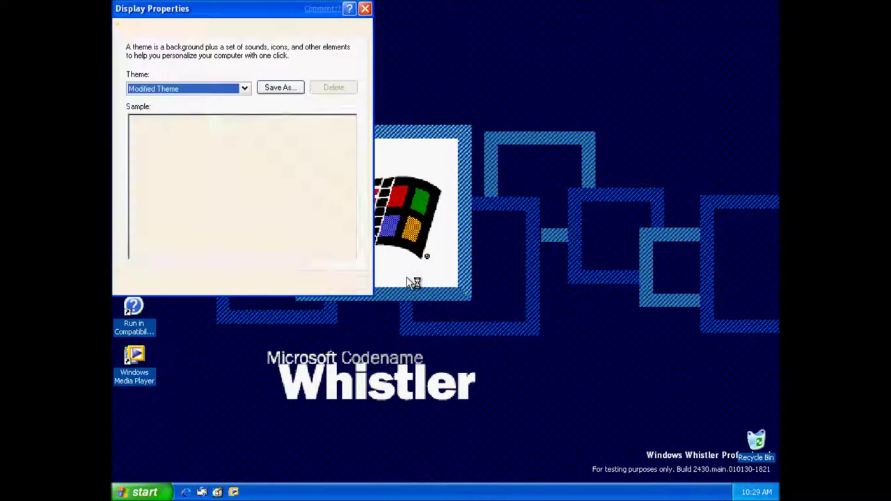
{"action": "left_click", "coordinate": [242, 32]}
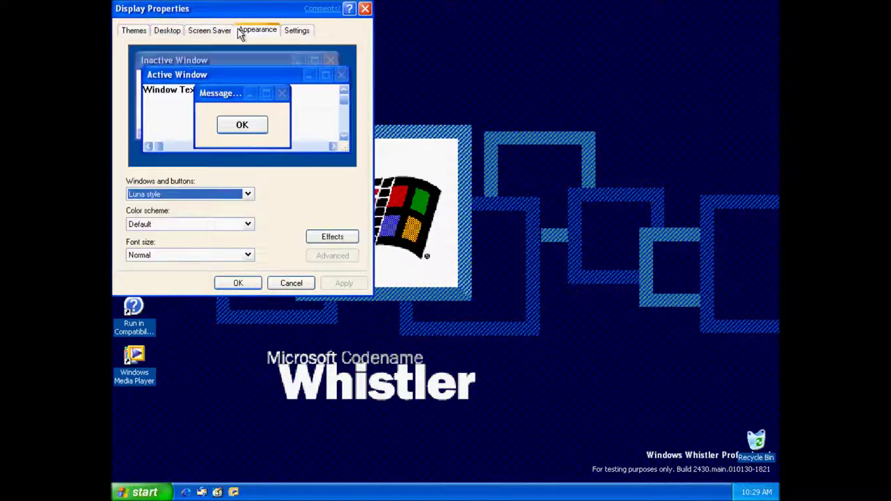
{"action": "left_click", "coordinate": [166, 30]}
Step: In the desktop icon settings, preview My Computer's icons, then My Network Places' alternatives
{"action": "left_click", "coordinate": [180, 256]}
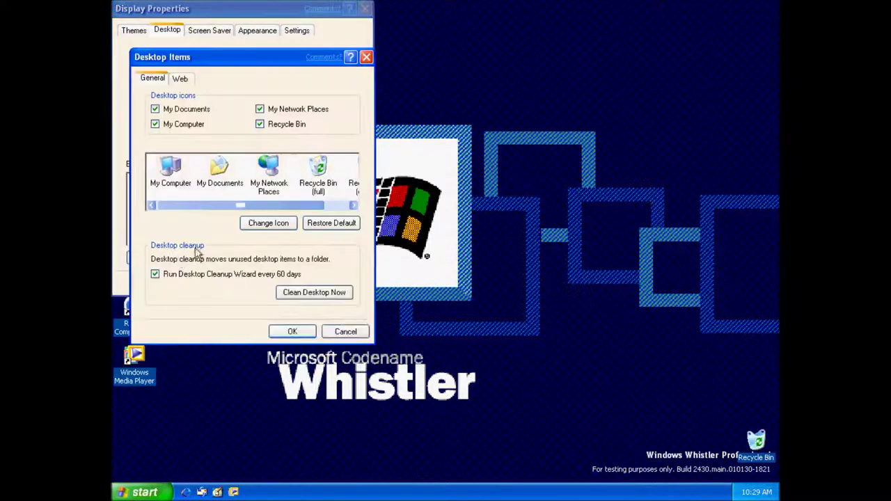
{"action": "left_click", "coordinate": [174, 185]}
{"action": "left_click", "coordinate": [273, 223]}
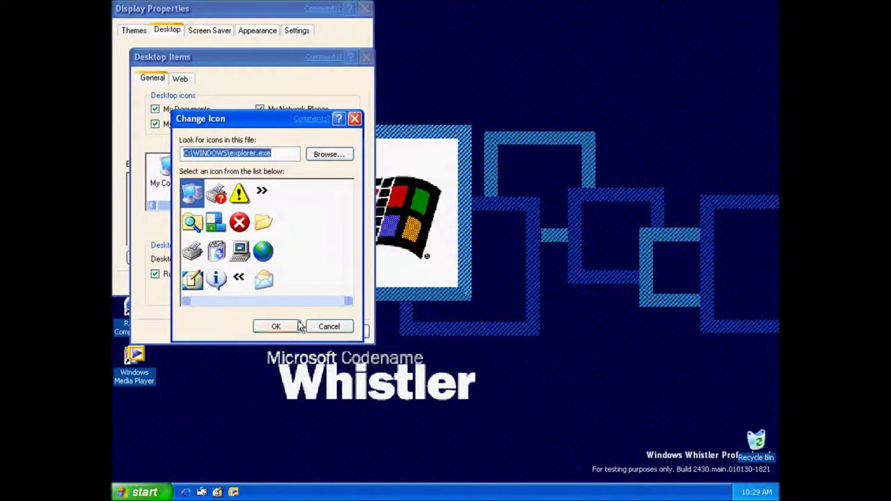
{"action": "left_click", "coordinate": [329, 326]}
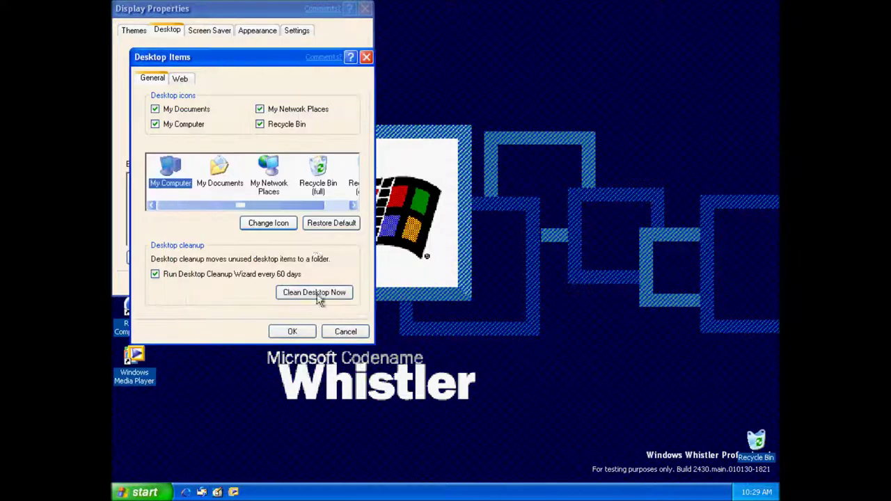
{"action": "left_click", "coordinate": [314, 199]}
{"action": "left_click", "coordinate": [282, 183]}
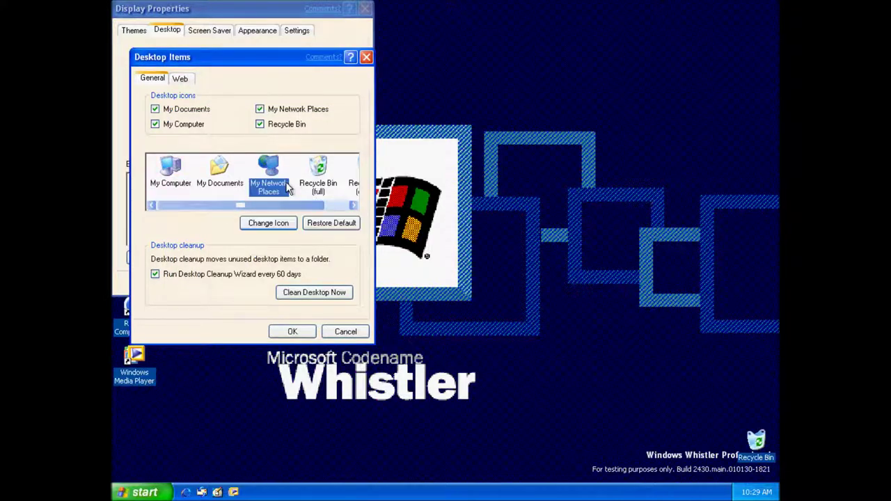
{"action": "left_click", "coordinate": [274, 224]}
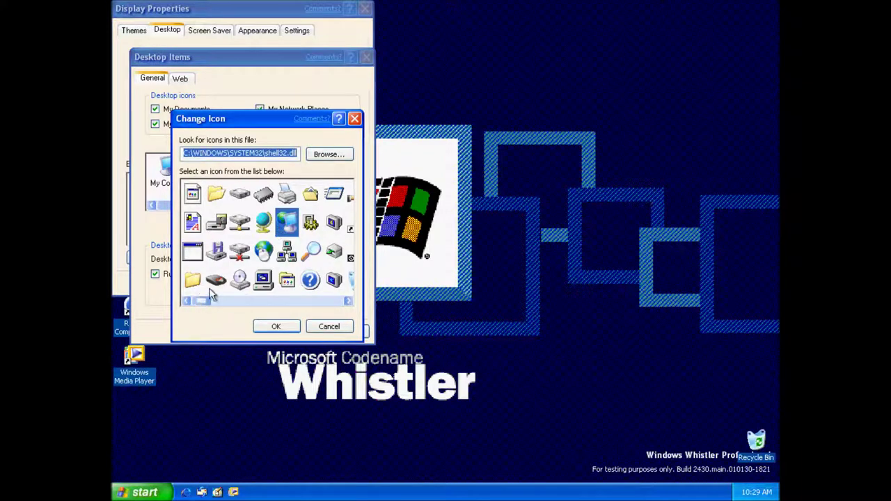
Step: Scroll through the shell32.dll icons, then cancel without changing the My Network Places icon
{"action": "mouse_move", "coordinate": [201, 301]}
{"action": "left_mouse_down"}
{"action": "mouse_move", "coordinate": [354, 310]}
{"action": "mouse_move", "coordinate": [200, 301]}
{"action": "left_mouse_up"}
{"action": "left_click_drag", "start_coordinate": [197, 298], "coordinate": [334, 305]}
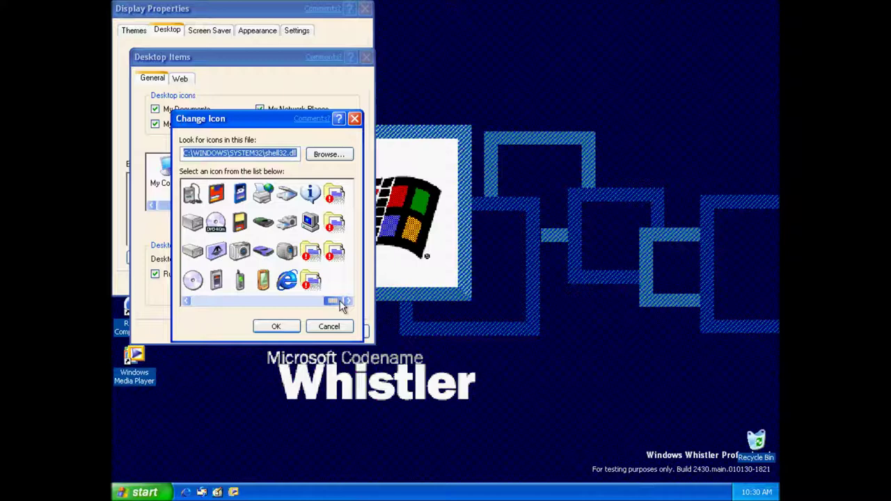
{"action": "left_click_drag", "start_coordinate": [342, 306], "coordinate": [238, 300]}
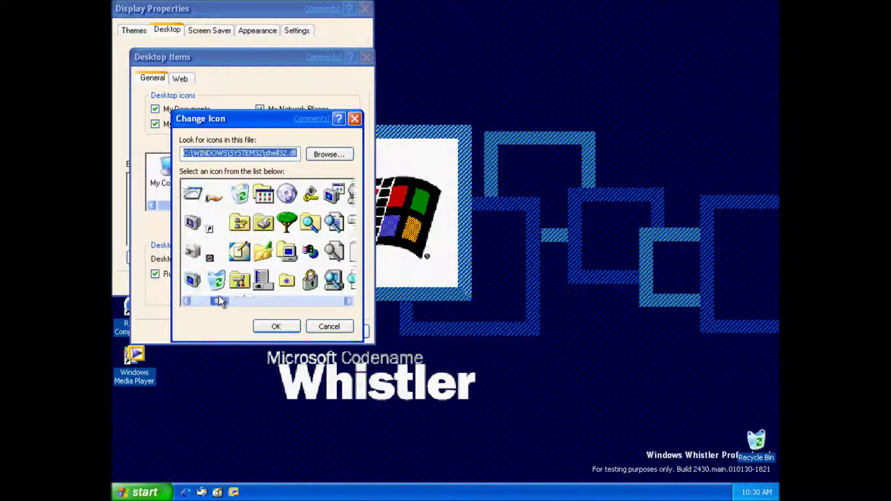
{"action": "left_click_drag", "start_coordinate": [219, 301], "coordinate": [199, 301]}
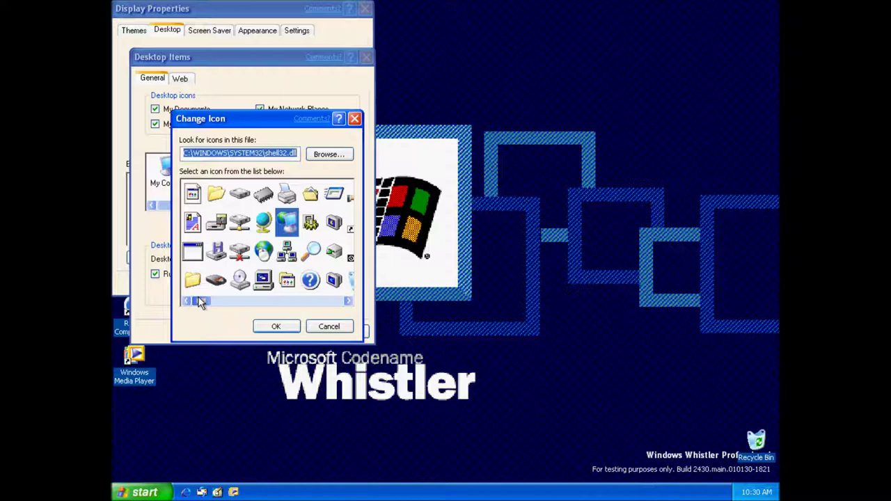
{"action": "left_click_drag", "start_coordinate": [200, 301], "coordinate": [339, 305]}
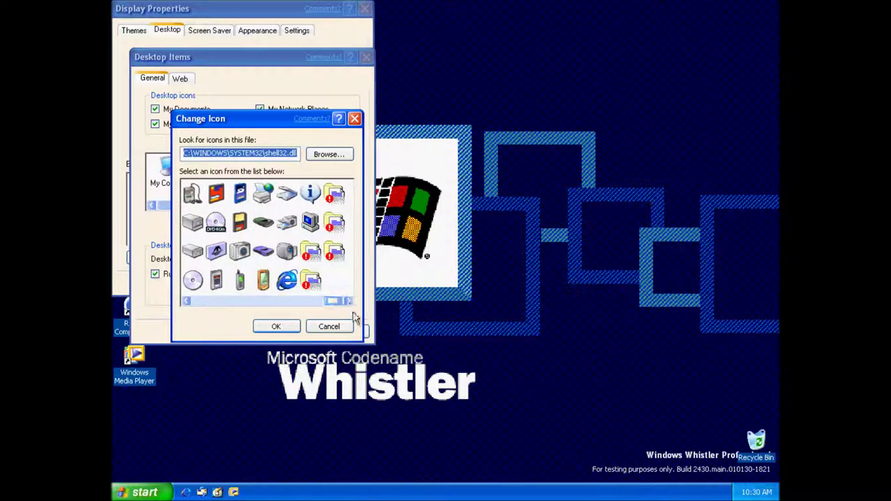
{"action": "left_click", "coordinate": [331, 325]}
{"action": "left_click", "coordinate": [338, 328]}
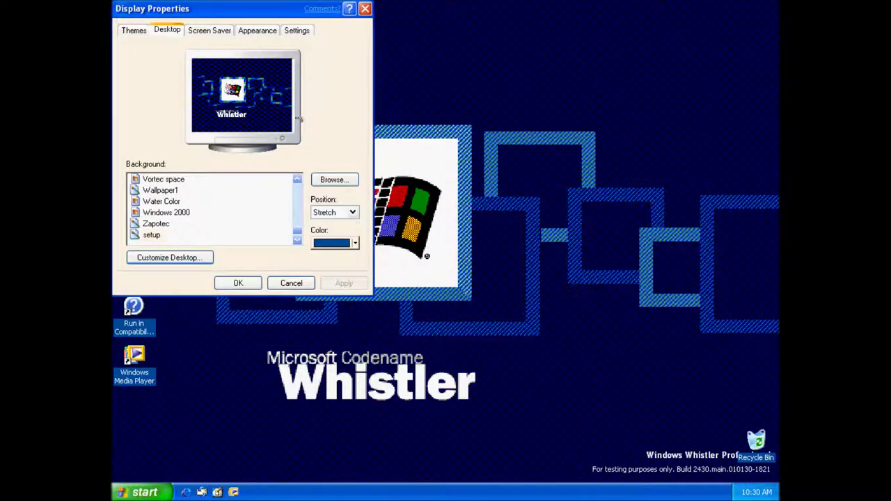
Step: Preview each built-in wallpaper from Bliss down to Zapotec, then cancel to keep the Whistler background
{"action": "left_click_drag", "start_coordinate": [301, 234], "coordinate": [297, 191]}
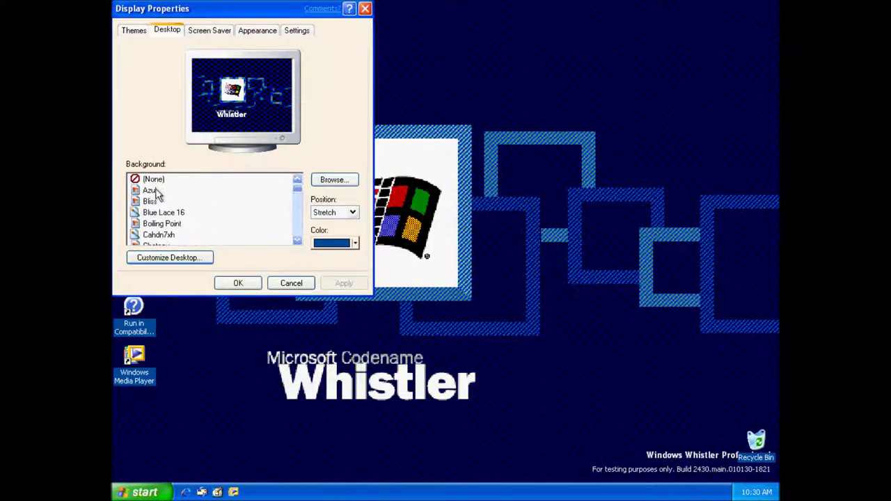
{"action": "left_click", "coordinate": [150, 201]}
{"action": "key", "text": "Down"}
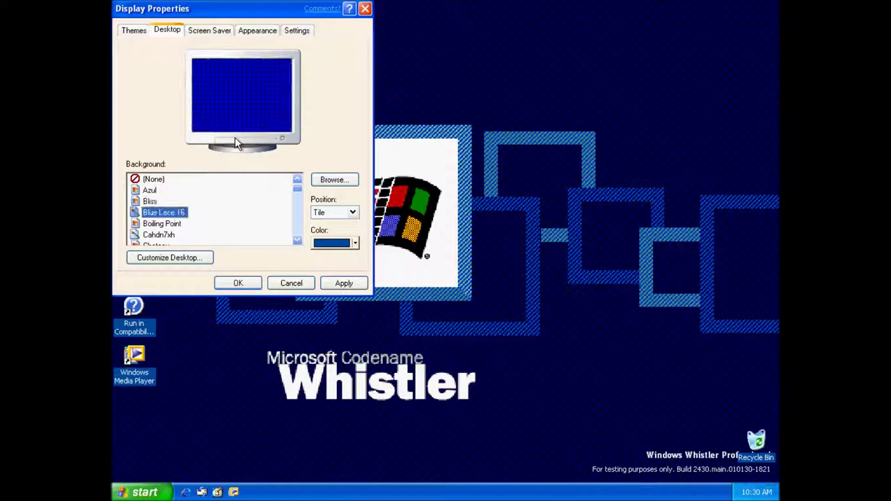
{"action": "key", "text": "Down"}
{"action": "key", "text": "Down"}
{"action": "key", "text": "Down"}
{"action": "key", "text": "Down"}
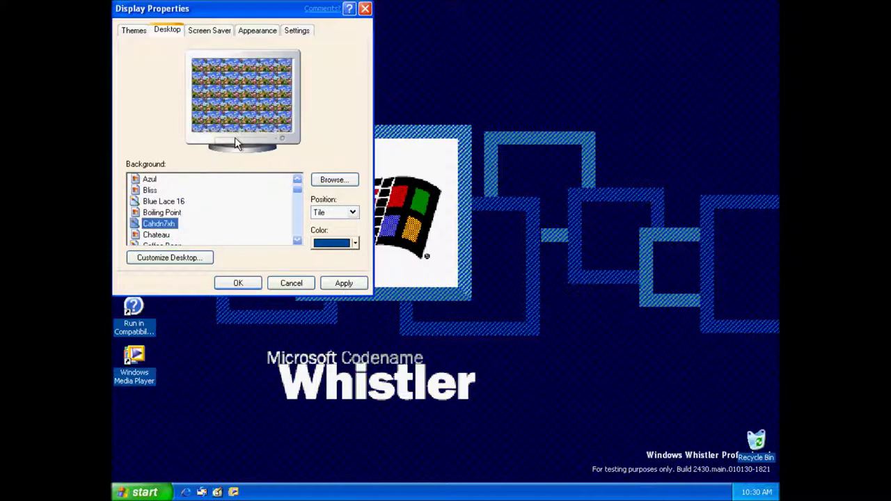
{"action": "key", "text": "Down"}
{"action": "key", "text": "Down"}
{"action": "key", "text": "Down"}
{"action": "key", "text": "Down"}
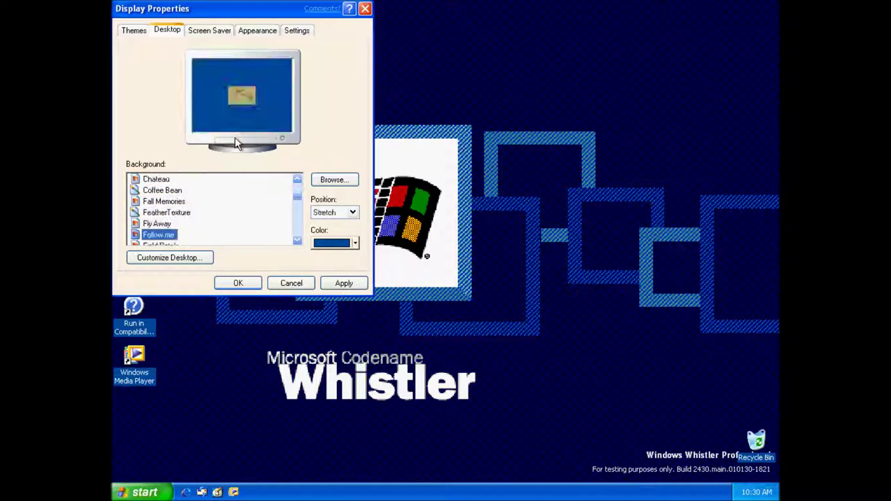
{"action": "key", "text": "Down"}
{"action": "key", "text": "Down"}
{"action": "key", "text": "Down"}
{"action": "key", "text": "Down"}
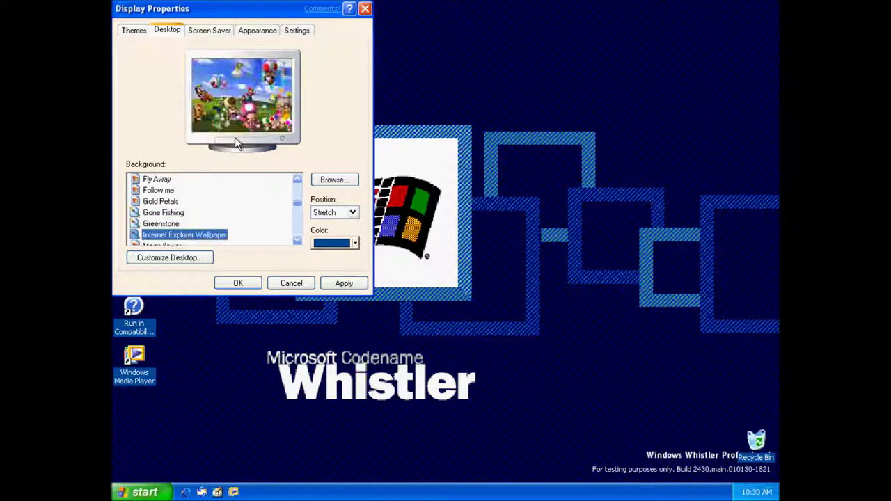
{"action": "key", "text": "Down"}
{"action": "key", "text": "Down"}
{"action": "key", "text": "Down"}
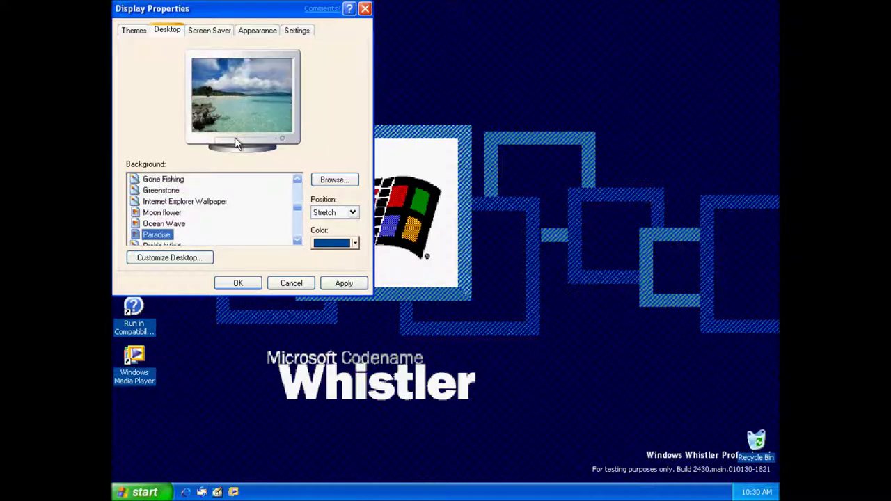
{"action": "key", "text": "Down"}
{"action": "key", "text": "Down"}
{"action": "key", "text": "Down"}
{"action": "key", "text": "Down"}
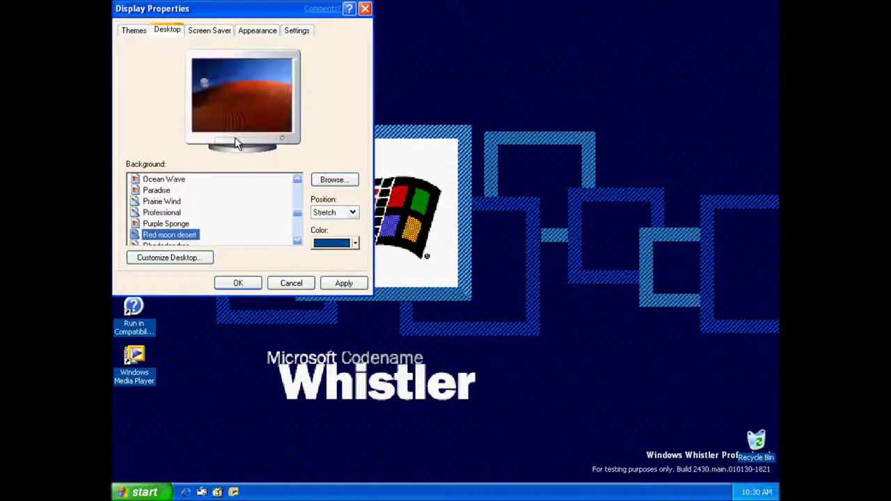
{"action": "key", "text": "Down"}
{"action": "key", "text": "Down"}
{"action": "key", "text": "Down"}
{"action": "key", "text": "Down"}
{"action": "key", "text": "Down"}
{"action": "key", "text": "Down"}
{"action": "key", "text": "Down"}
{"action": "key", "text": "Down"}
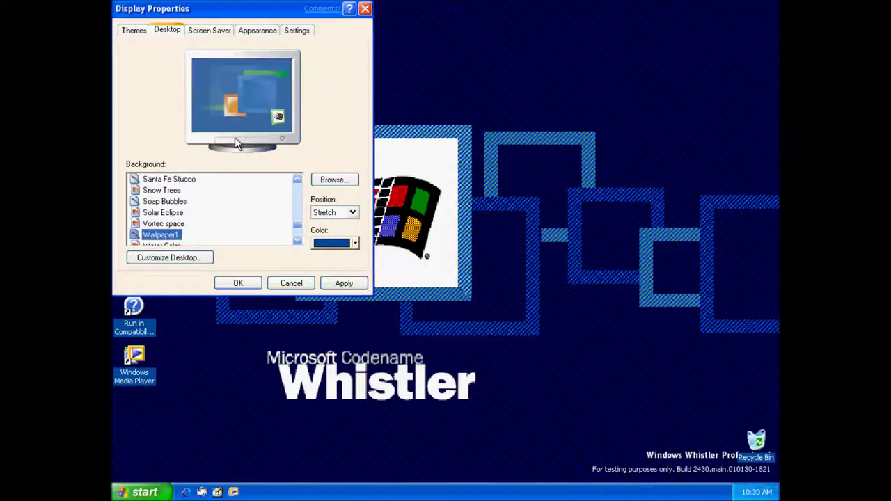
{"action": "key", "text": "Down"}
{"action": "key", "text": "Down"}
{"action": "key", "text": "Down"}
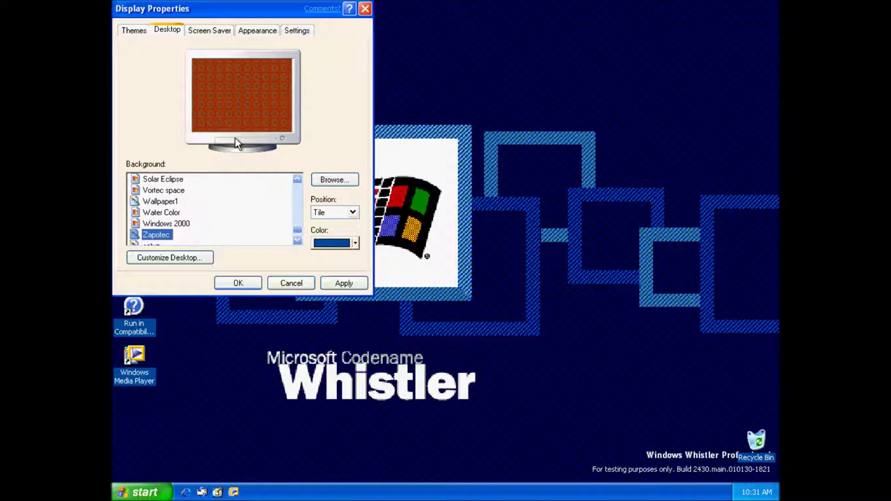
{"action": "key", "text": "Down"}
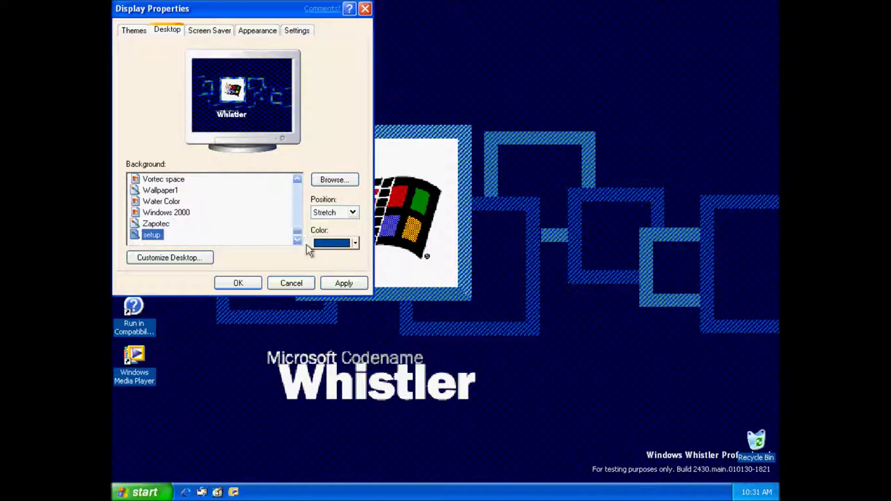
{"action": "left_click", "coordinate": [309, 283]}
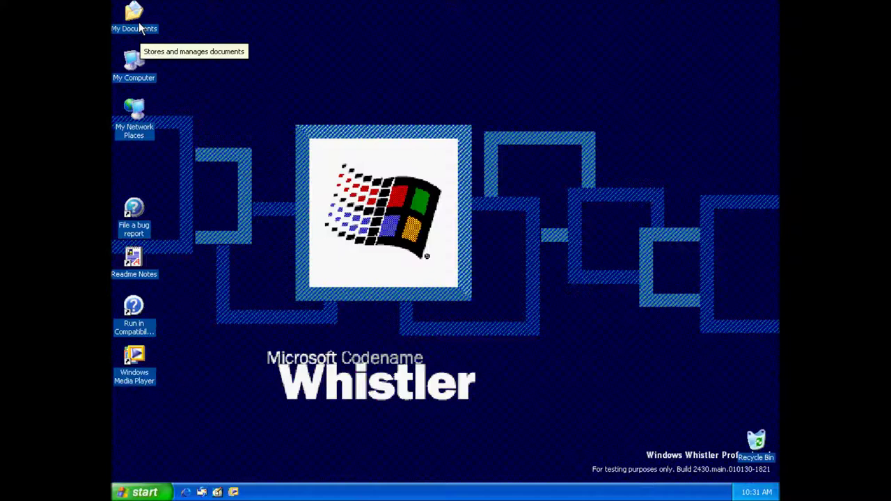
Step: Check the version with winver, browse More Programs, then open My Network Places
{"action": "left_click", "coordinate": [141, 492]}
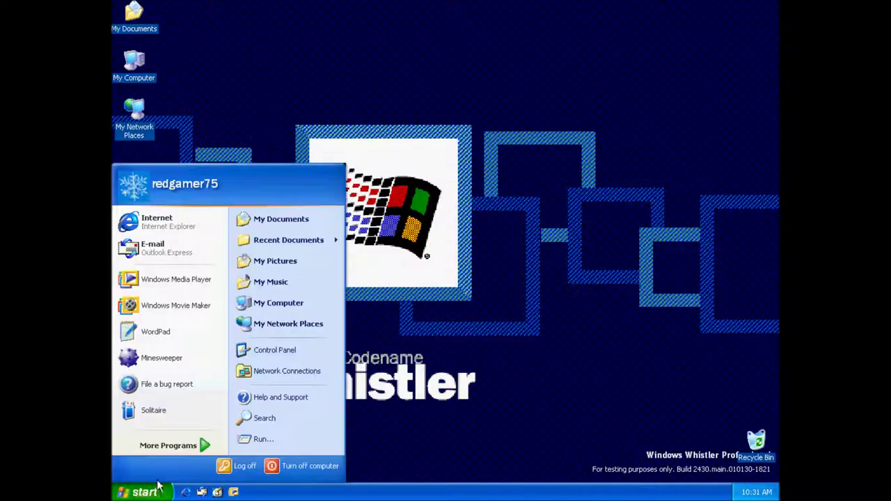
{"action": "left_click", "coordinate": [279, 441]}
{"action": "left_click", "coordinate": [198, 460]}
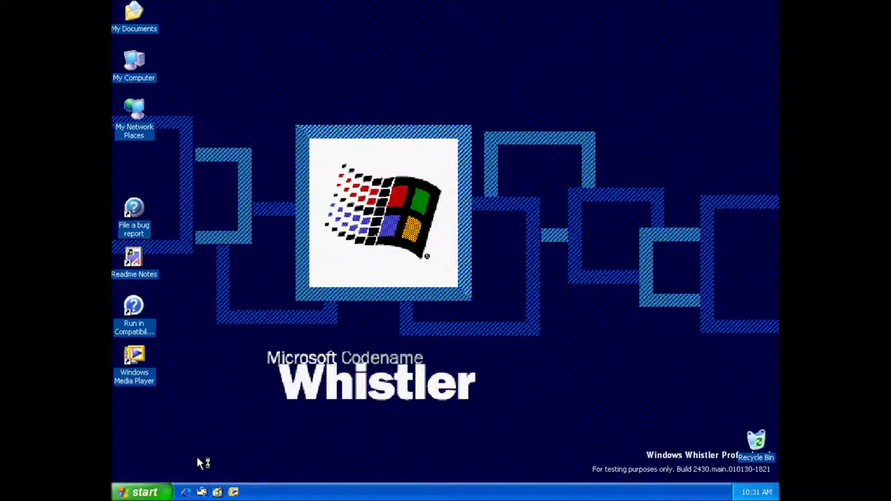
{"action": "left_click", "coordinate": [372, 228]}
{"action": "left_click", "coordinate": [143, 492]}
{"action": "mouse_move", "coordinate": [167, 446]}
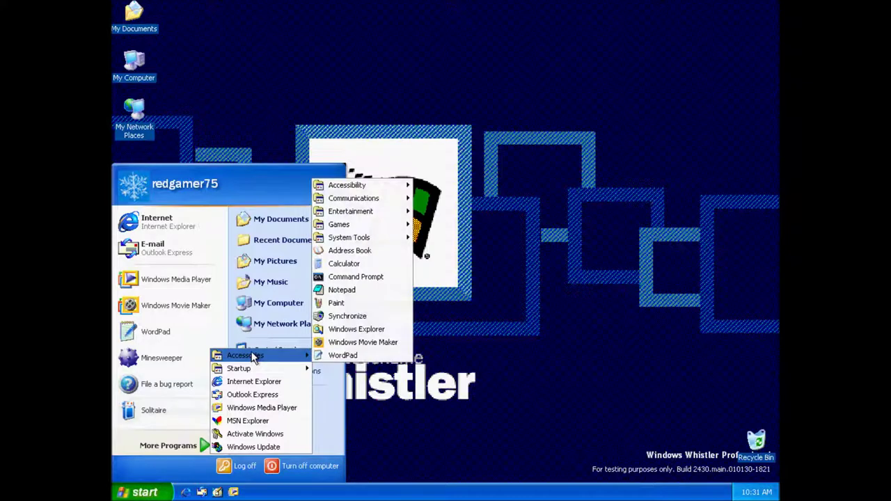
{"action": "mouse_move", "coordinate": [245, 356]}
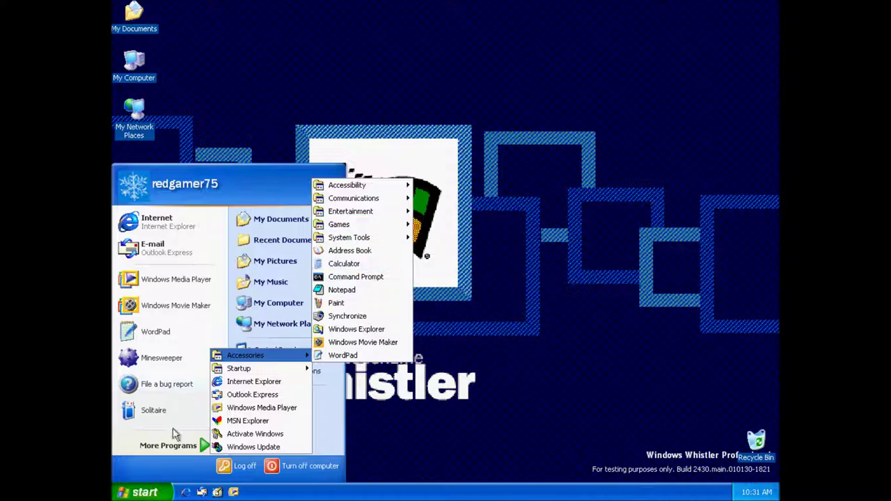
{"action": "left_click", "coordinate": [276, 321]}
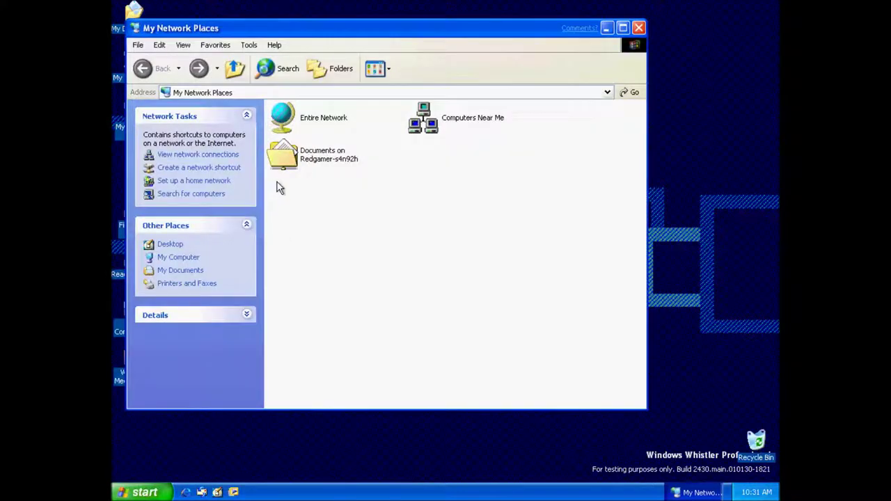
Step: Navigate My Computer to Local Disk (C:) and Program Files, then back into WINDOWS
{"action": "left_click", "coordinate": [175, 263]}
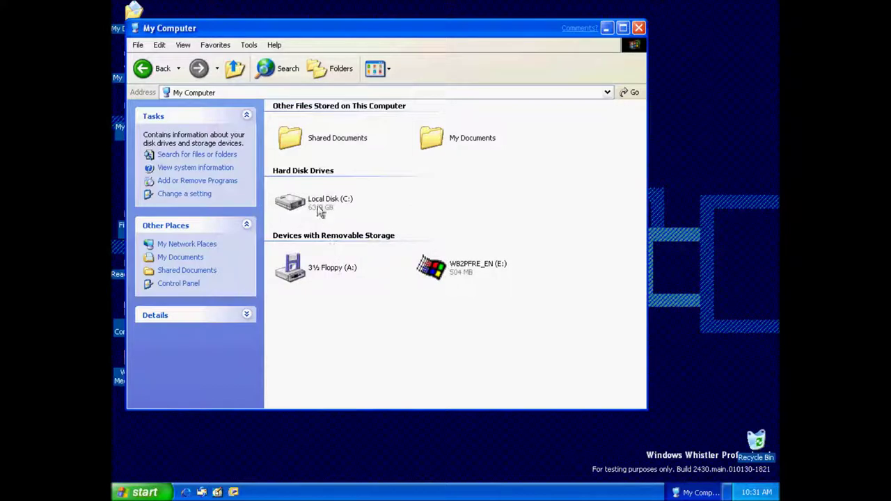
{"action": "double_click", "coordinate": [319, 211]}
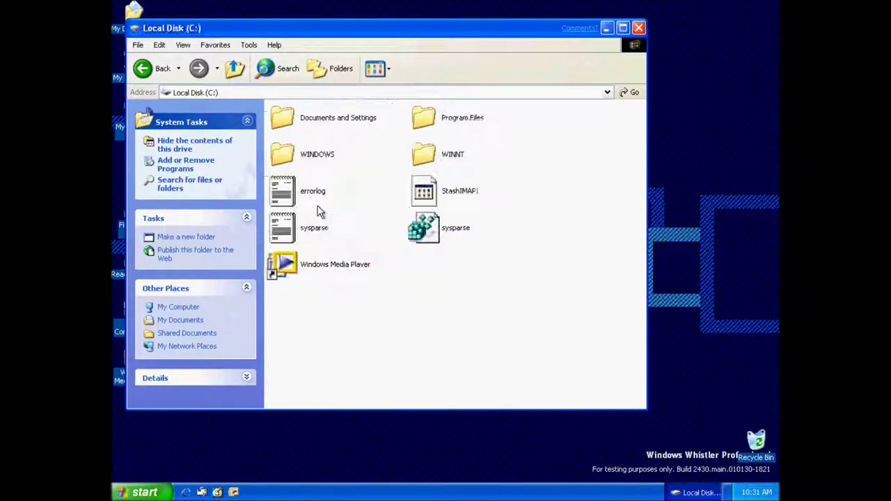
{"action": "double_click", "coordinate": [434, 123]}
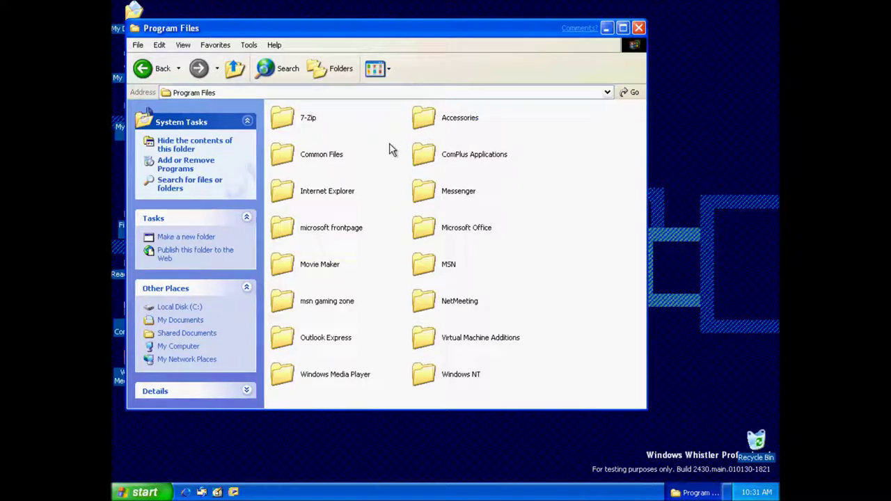
{"action": "left_click", "coordinate": [143, 70]}
{"action": "double_click", "coordinate": [291, 160]}
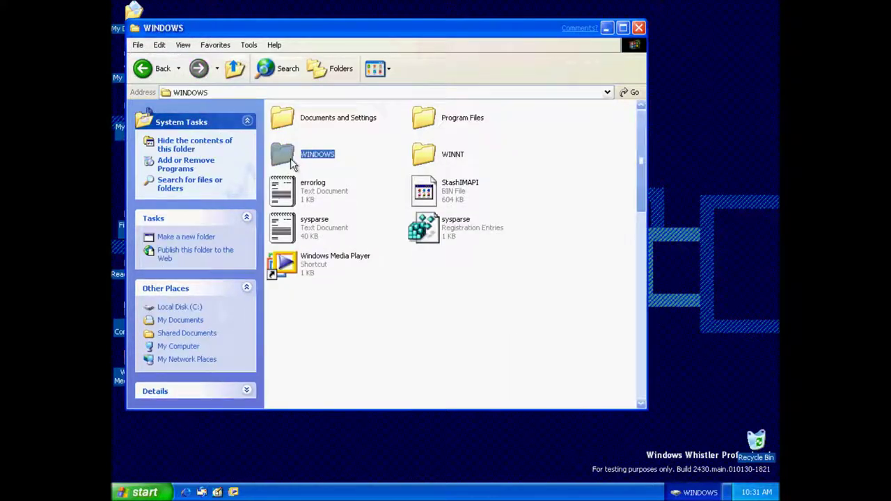
Step: Run the 'welcome' program from WINDOWS and exit the Getting Started with Windows 2000 screen
{"action": "scroll", "coordinate": [473, 320], "scroll_direction": "down", "scroll_amount": 2}
{"action": "scroll", "coordinate": [506, 339], "scroll_direction": "down", "scroll_amount": 5}
{"action": "scroll", "coordinate": [507, 340], "scroll_direction": "down", "scroll_amount": 4}
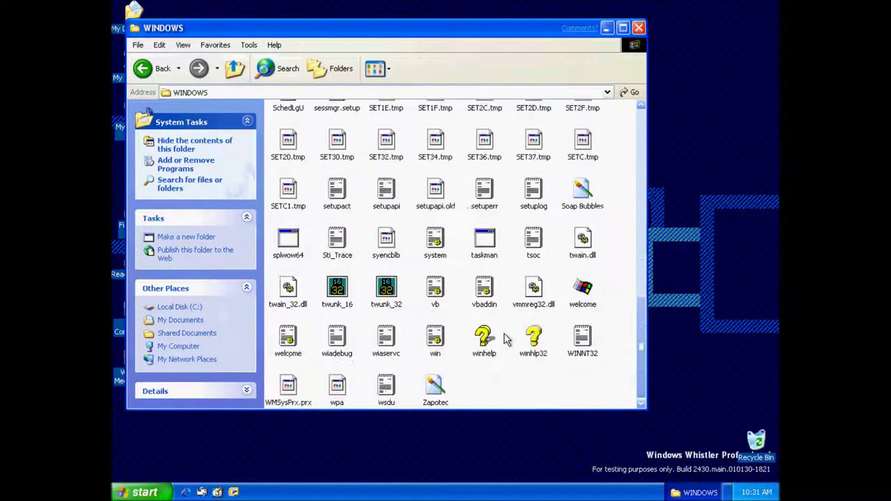
{"action": "double_click", "coordinate": [575, 289]}
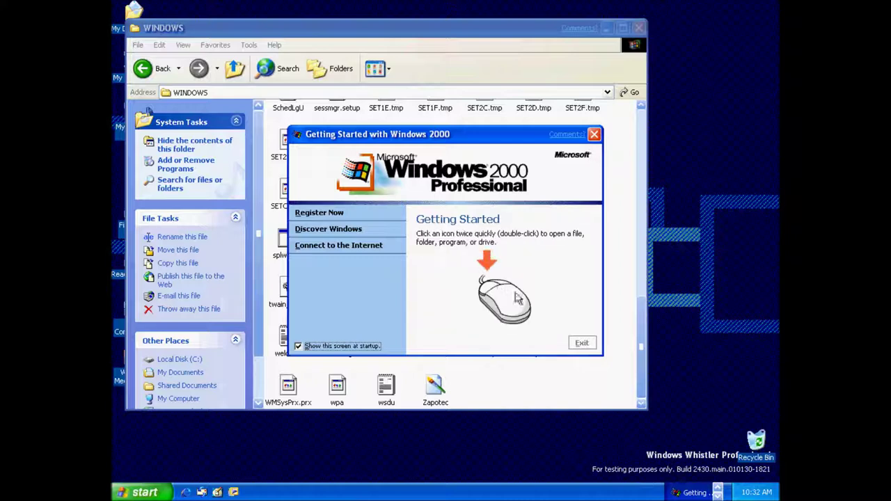
{"action": "left_click", "coordinate": [589, 344]}
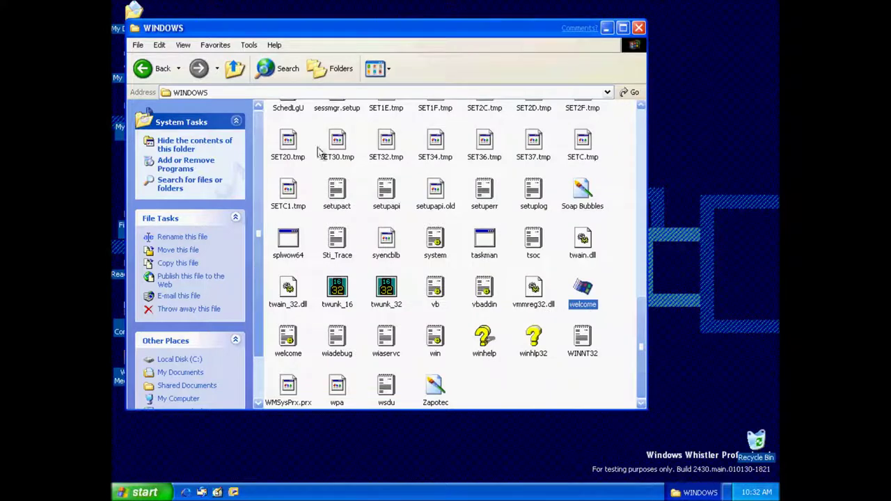
Step: Scroll back to the top of WINDOWS and open the Help folder
{"action": "scroll", "coordinate": [369, 235], "scroll_direction": "up", "scroll_amount": 5}
{"action": "scroll", "coordinate": [423, 338], "scroll_direction": "up", "scroll_amount": 3}
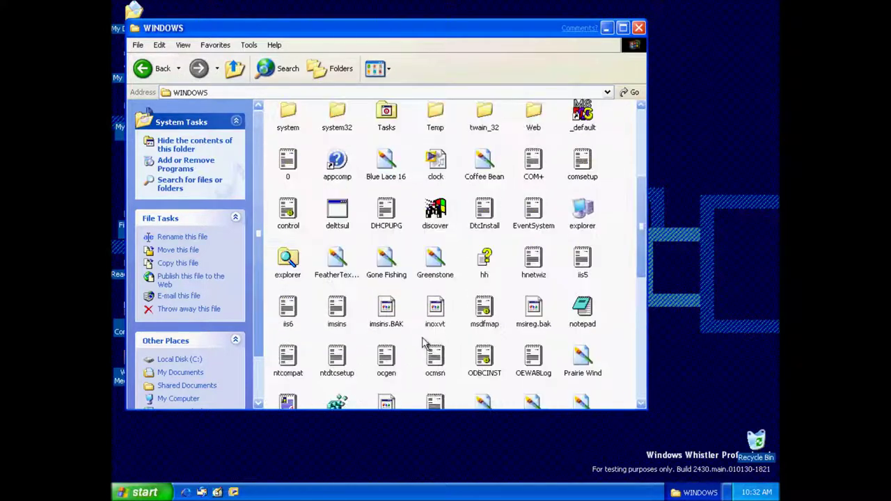
{"action": "scroll", "coordinate": [423, 338], "scroll_direction": "up", "scroll_amount": 4}
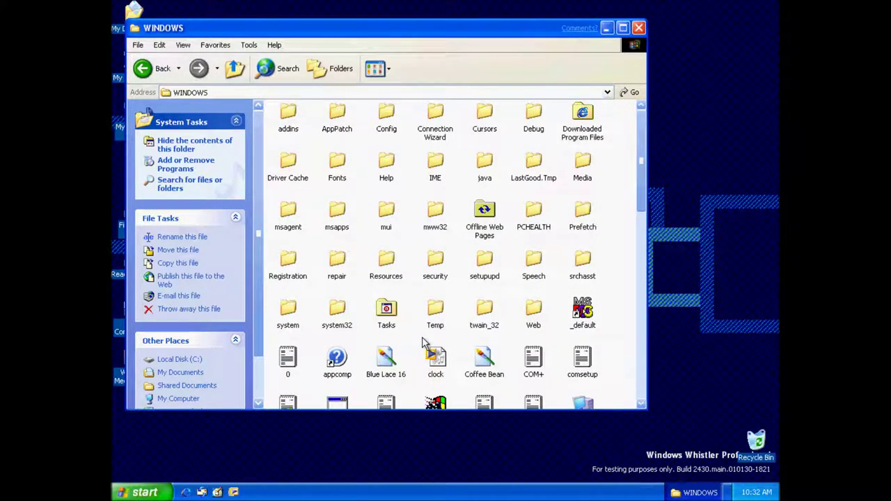
{"action": "double_click", "coordinate": [388, 167]}
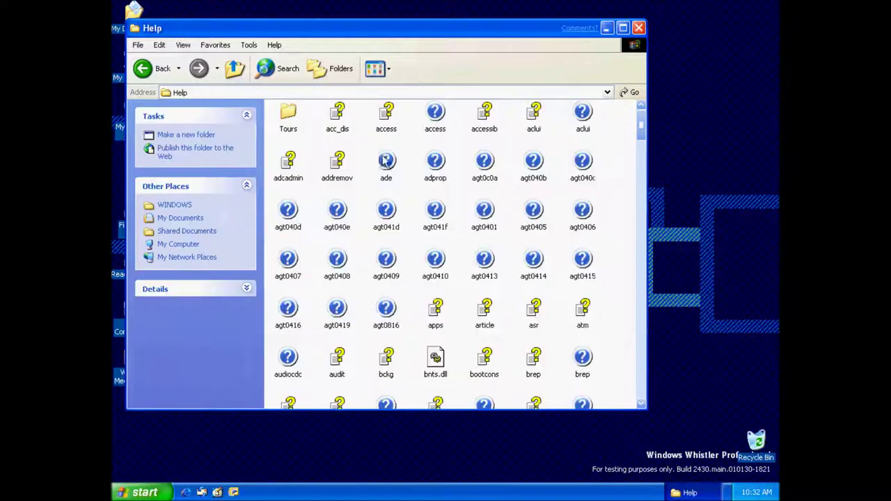
Step: Play the HelloWorld 'tour' Flash file from the Tours folder, then close it
{"action": "left_click", "coordinate": [294, 121]}
{"action": "double_click", "coordinate": [294, 122]}
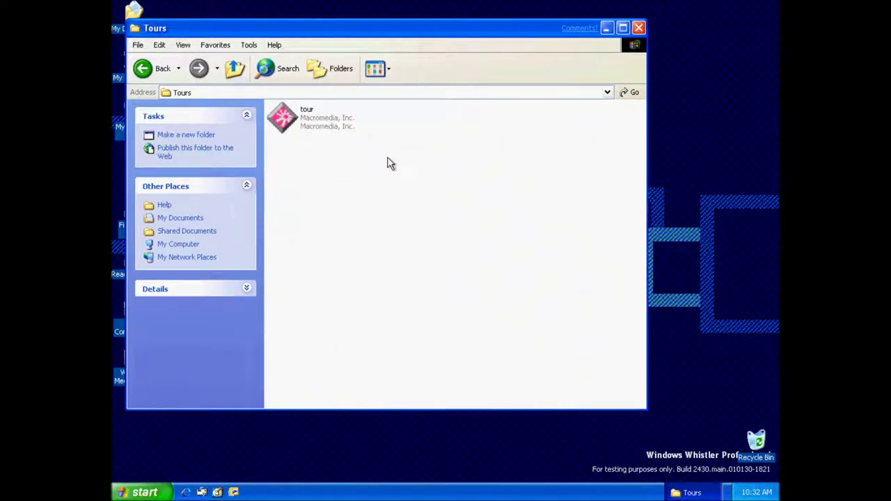
{"action": "double_click", "coordinate": [291, 119]}
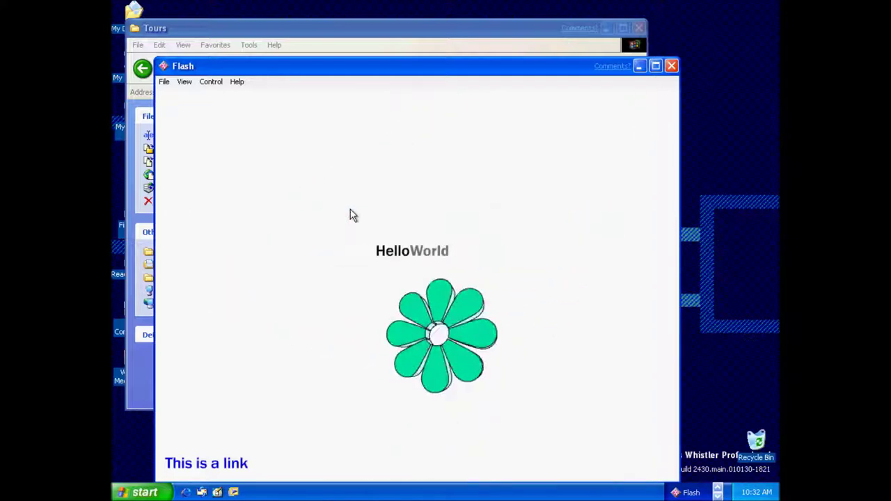
{"action": "left_click", "coordinate": [672, 65]}
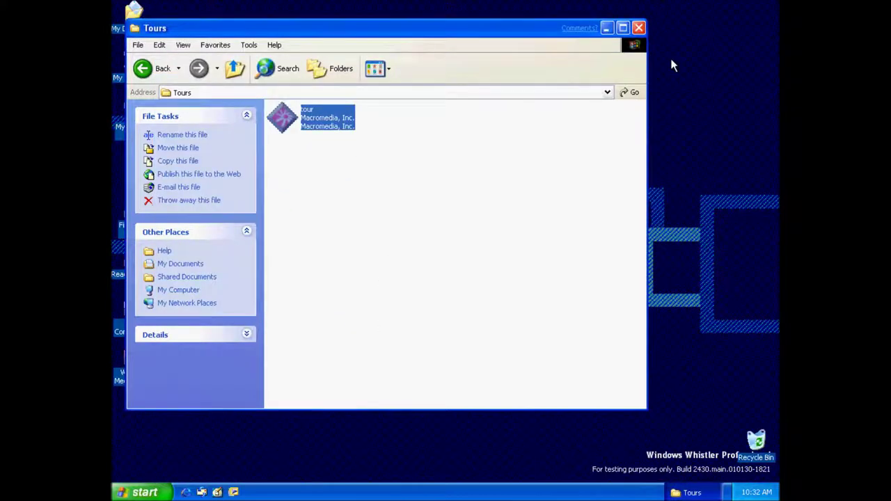
Step: Go back to WINDOWS, view the msapps folder containing msinfo, and close the Explorer window
{"action": "left_click", "coordinate": [143, 67]}
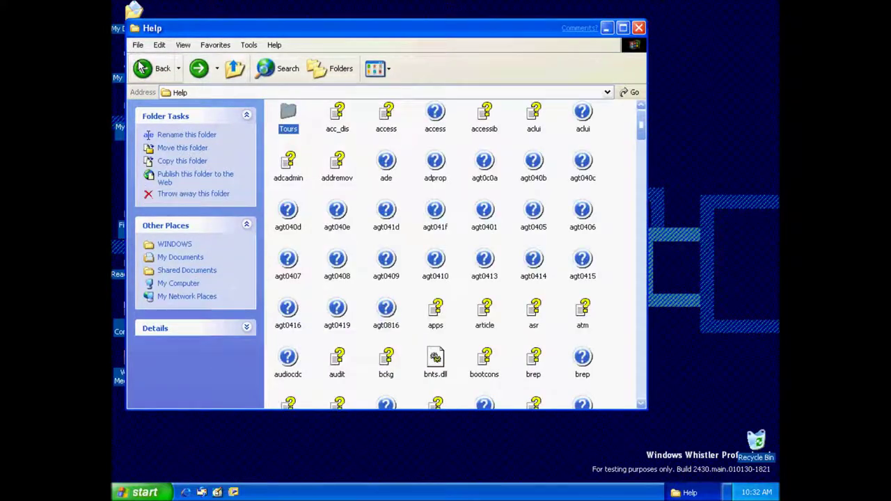
{"action": "left_click", "coordinate": [142, 67]}
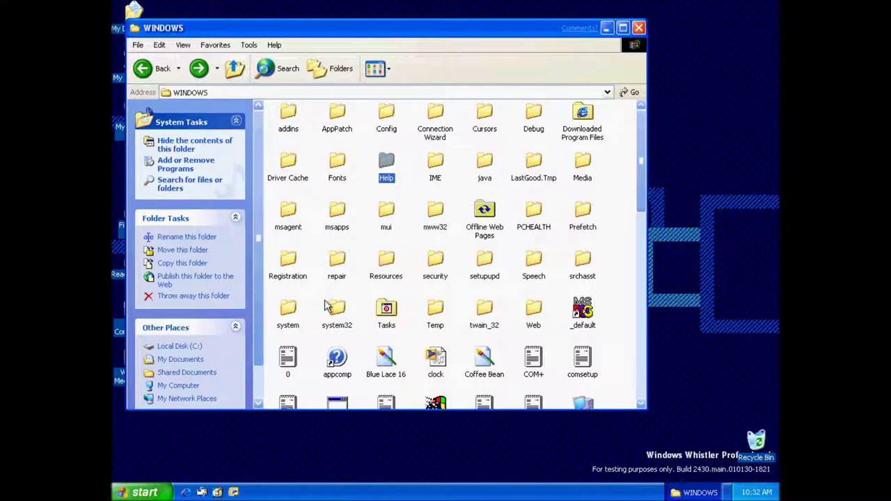
{"action": "double_click", "coordinate": [332, 218]}
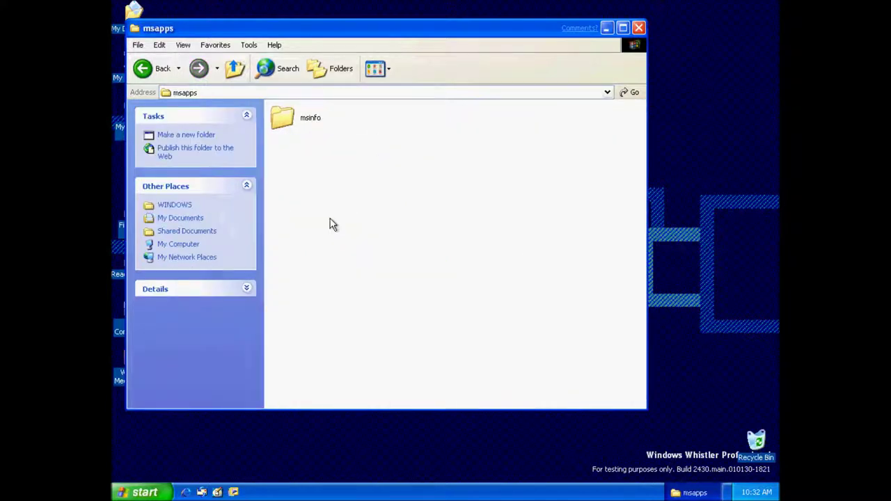
{"action": "left_click", "coordinate": [639, 28]}
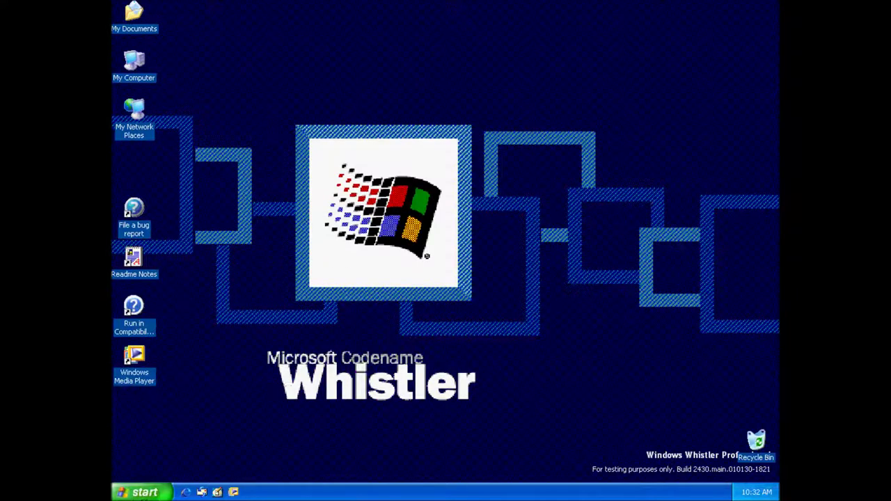
{"action": "left_click", "coordinate": [142, 492]}
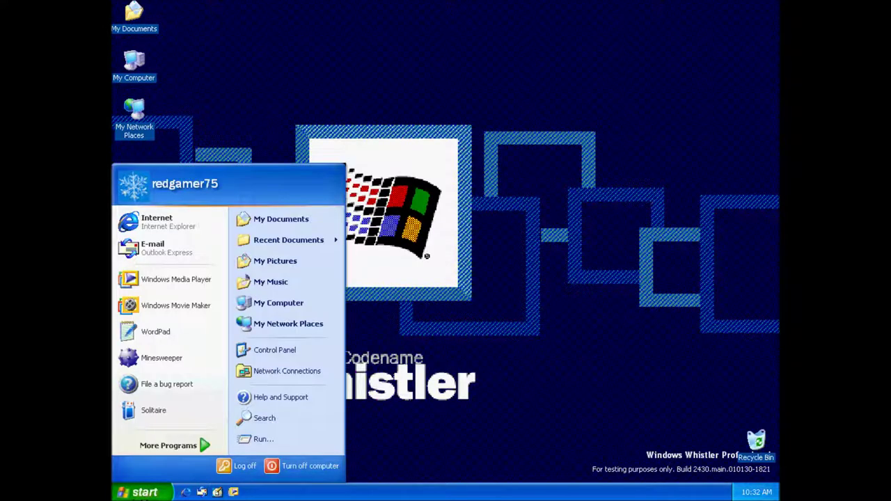
Step: Confirm Internet Explorer's version 6.0.2430 in its About box, then close the browser
{"action": "left_click", "coordinate": [168, 231]}
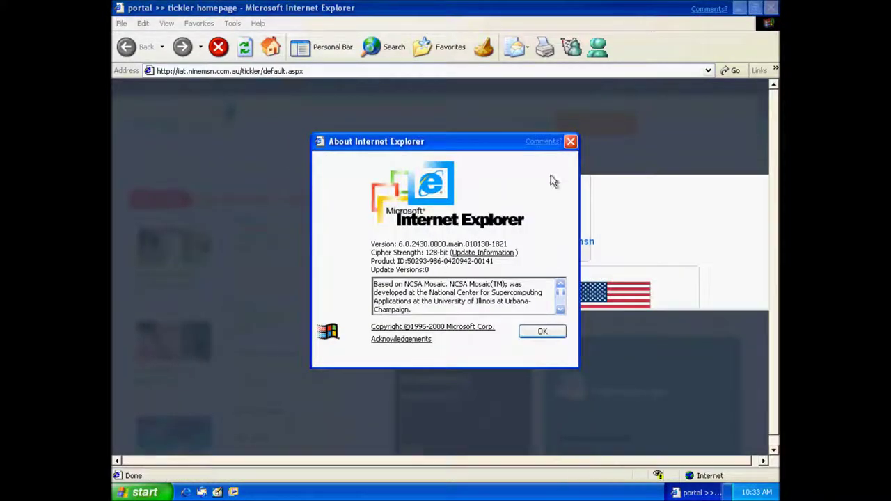
{"action": "left_click", "coordinate": [571, 141]}
{"action": "left_click", "coordinate": [772, 8]}
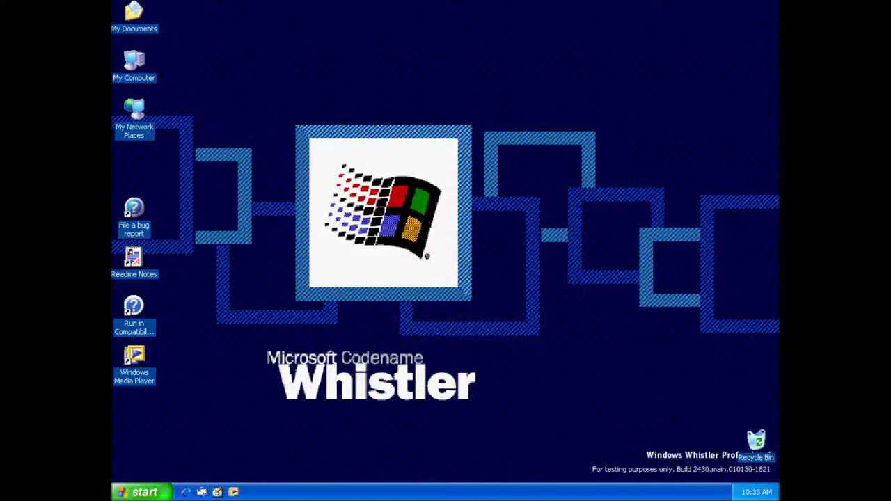
{"action": "left_click", "coordinate": [119, 496]}
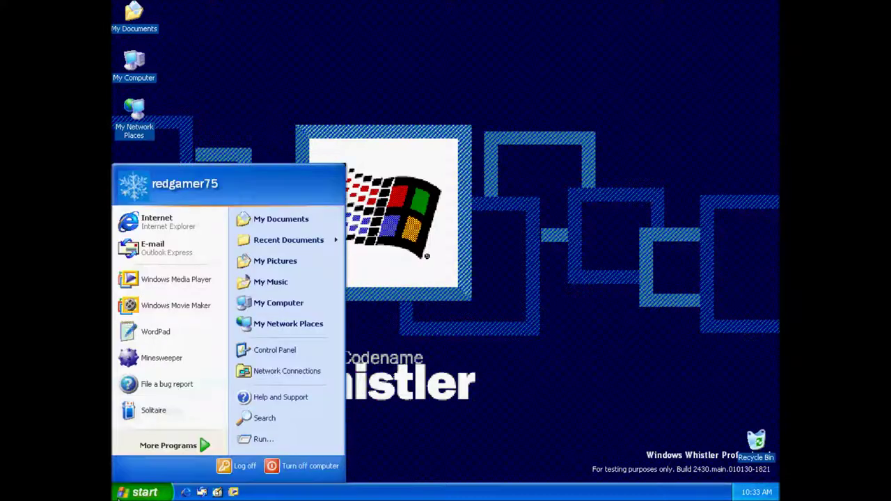
Step: Cancel the Outlook Express Connection Wizard, confirm, and relaunch Outlook Express
{"action": "left_click", "coordinate": [145, 247]}
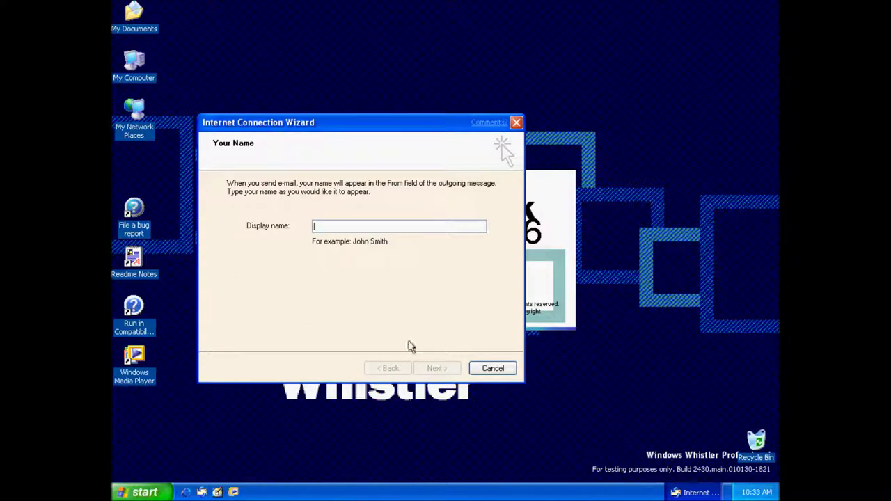
{"action": "left_click", "coordinate": [487, 368]}
{"action": "left_click", "coordinate": [422, 289]}
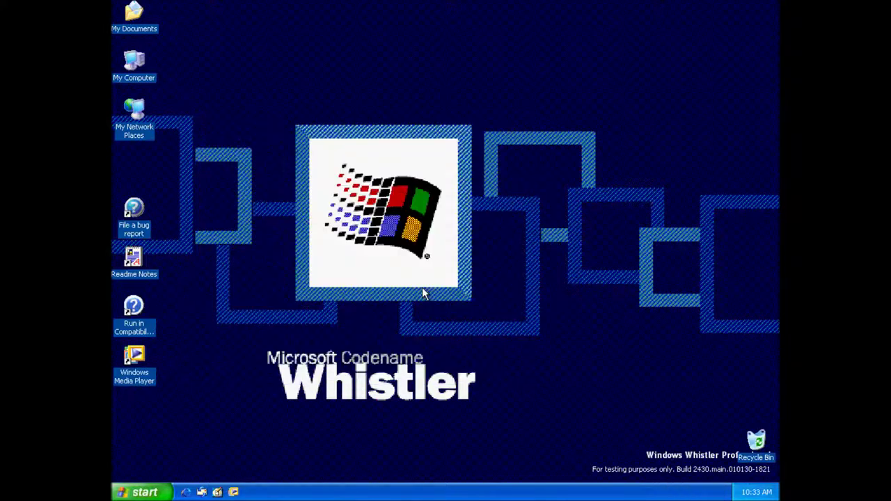
{"action": "left_click", "coordinate": [201, 492]}
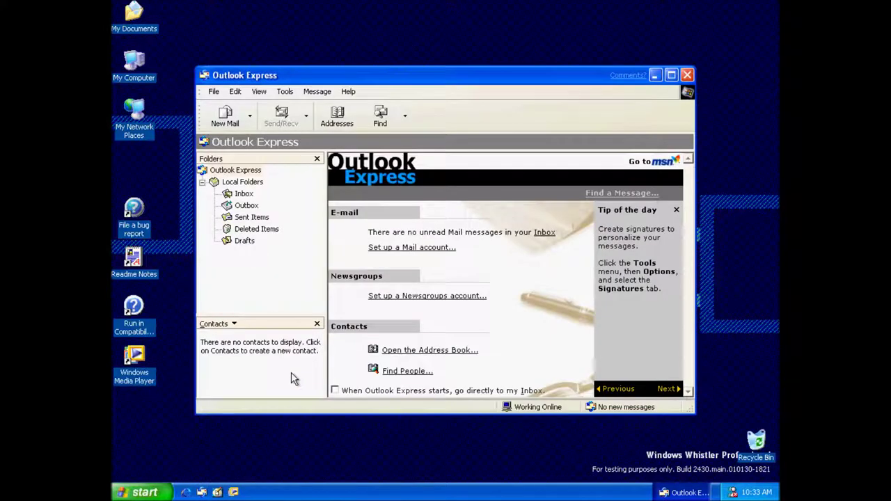
Step: View Help > About Outlook Express showing version 6.00.2430, then close Outlook Express
{"action": "left_click", "coordinate": [348, 91]}
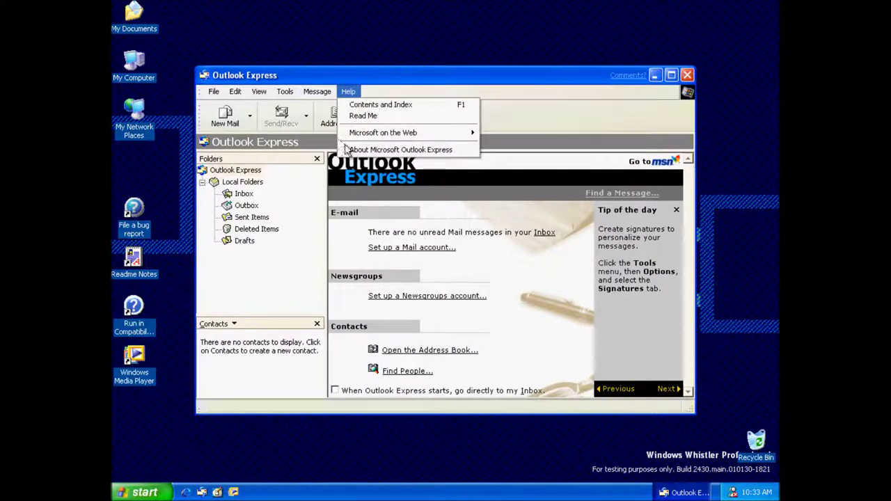
{"action": "left_click", "coordinate": [348, 150]}
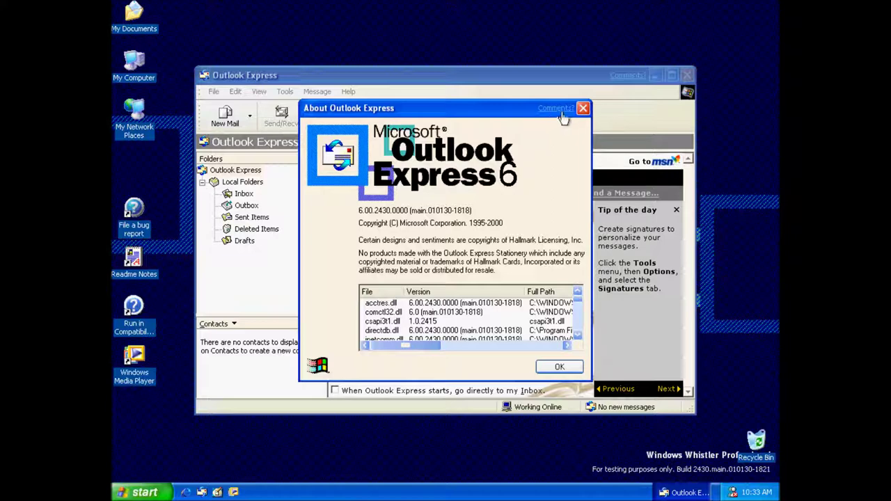
{"action": "left_click", "coordinate": [583, 108]}
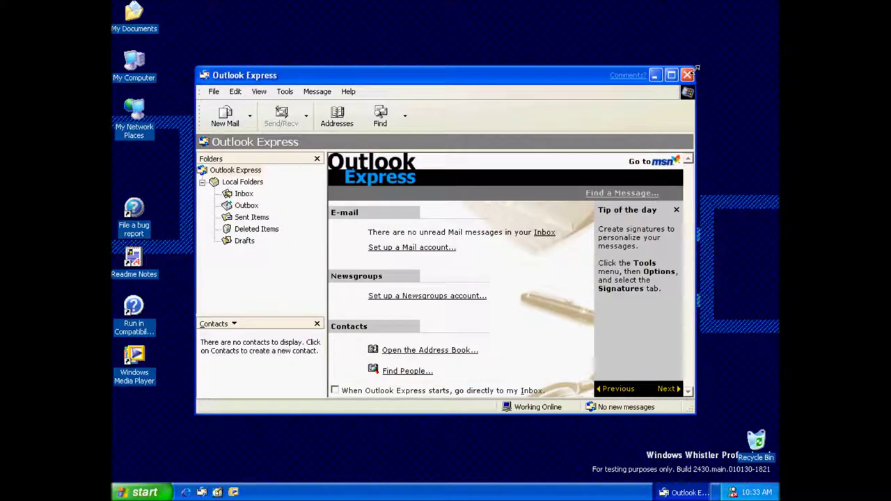
{"action": "left_click", "coordinate": [688, 74]}
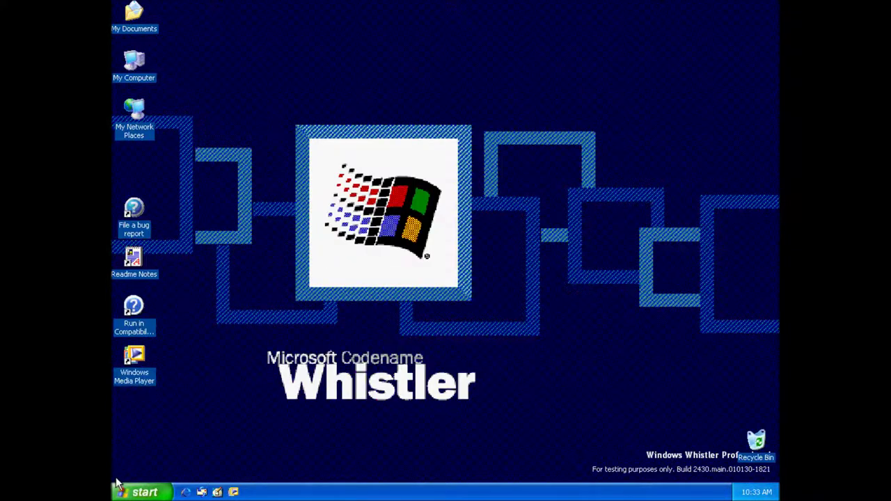
{"action": "left_click", "coordinate": [120, 492]}
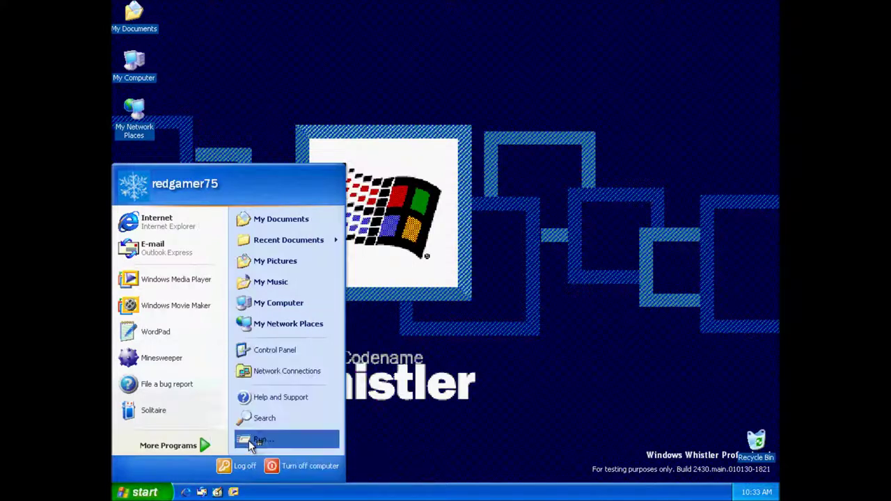
Step: Launch Windows Update, reaching a support page saying it does not start, then close the browser
{"action": "left_click", "coordinate": [248, 440]}
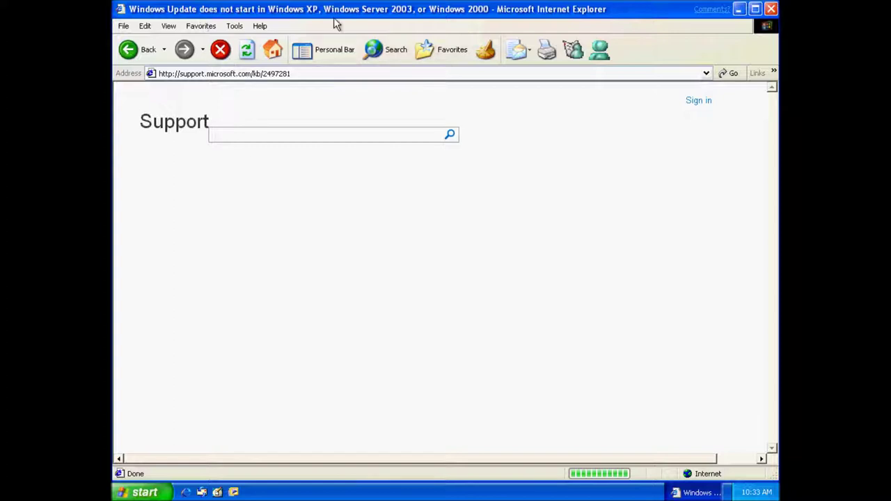
{"action": "left_click", "coordinate": [772, 9]}
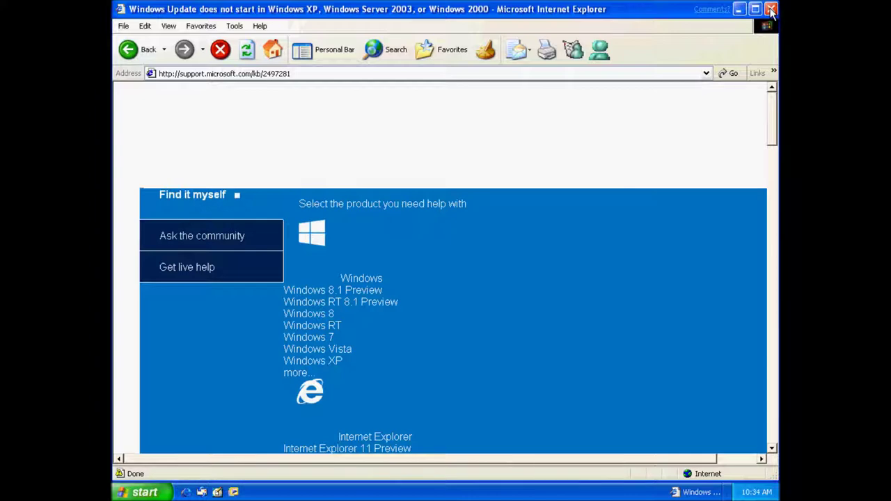
{"action": "left_click", "coordinate": [771, 9]}
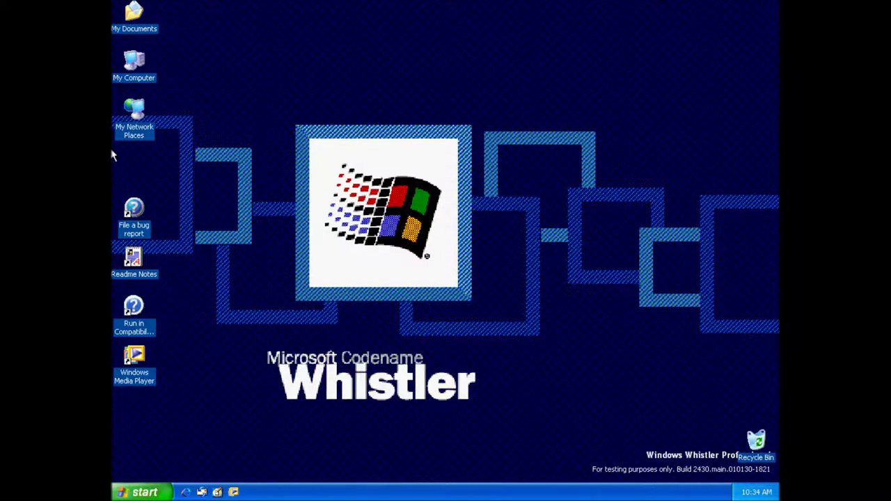
Step: Open Display Properties from the desktop and look through Appearance, Settings and Screen Saver
{"action": "right_click", "coordinate": [156, 162]}
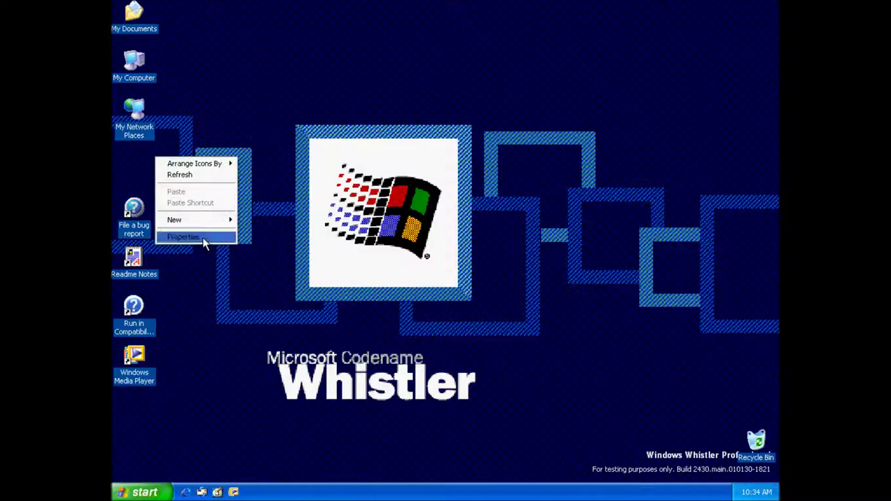
{"action": "left_click", "coordinate": [203, 237]}
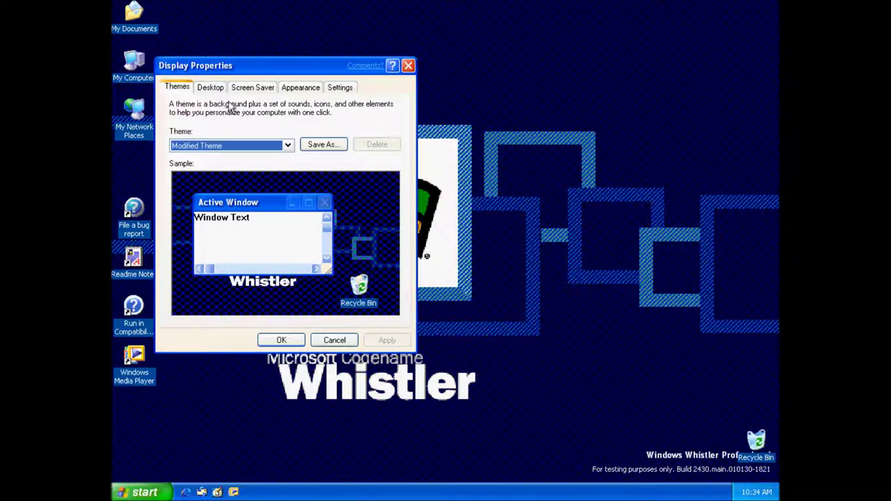
{"action": "left_click", "coordinate": [287, 88]}
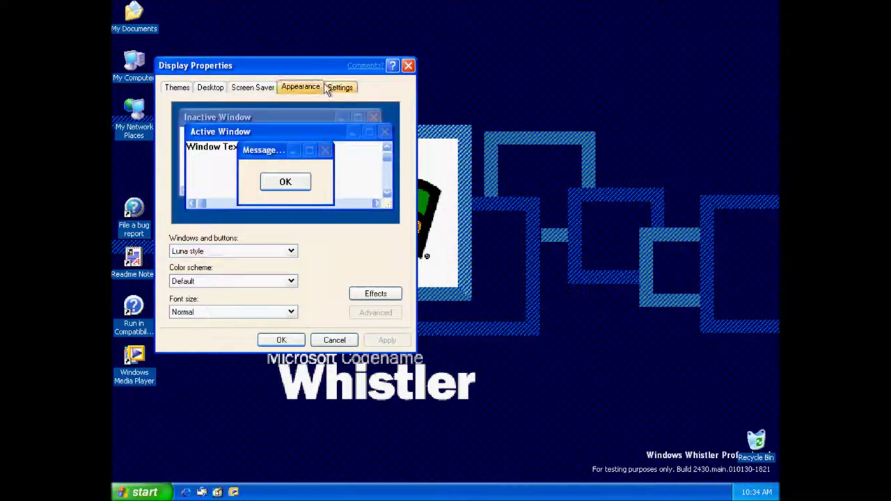
{"action": "left_click", "coordinate": [344, 90]}
{"action": "left_click", "coordinate": [259, 91]}
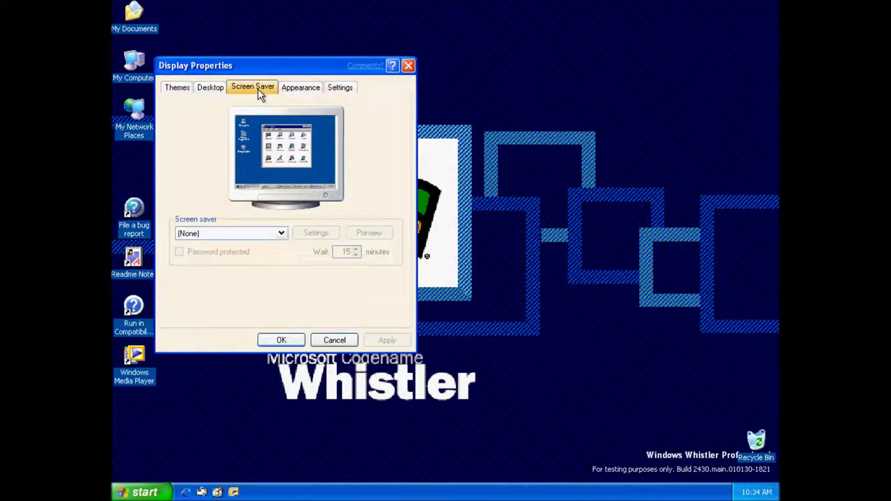
Step: Try the Beziers, Starfield, Mystify, My Pictures Slideshow and Marquee screen savers, previewing Marquee
{"action": "left_click", "coordinate": [280, 234]}
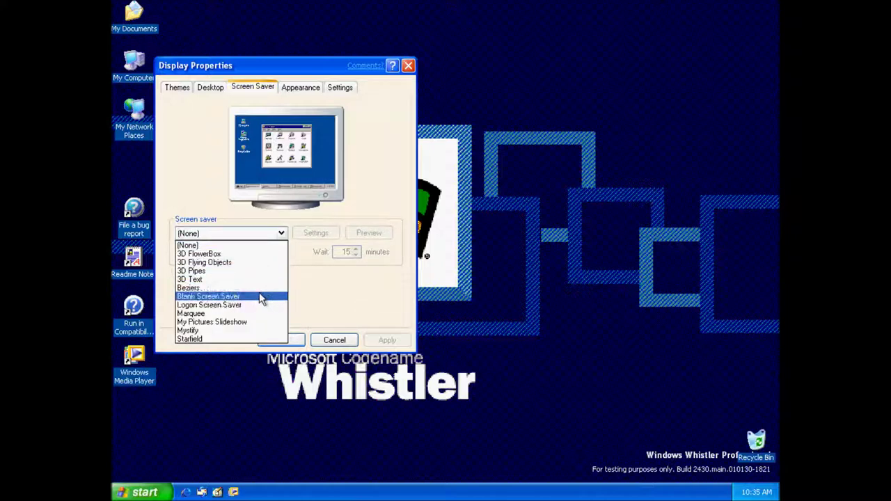
{"action": "left_click", "coordinate": [262, 288]}
{"action": "left_click", "coordinate": [280, 234]}
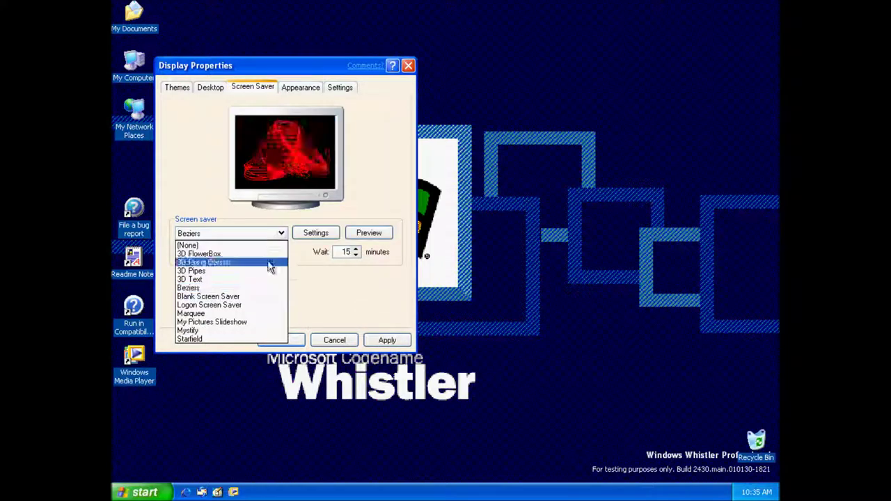
{"action": "left_click", "coordinate": [242, 339]}
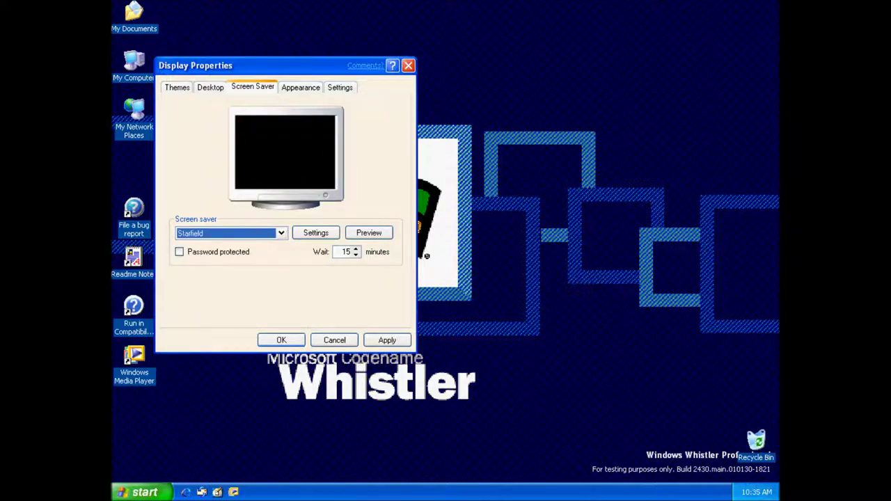
{"action": "left_click", "coordinate": [259, 234]}
{"action": "left_click", "coordinate": [226, 331]}
{"action": "left_click", "coordinate": [250, 235]}
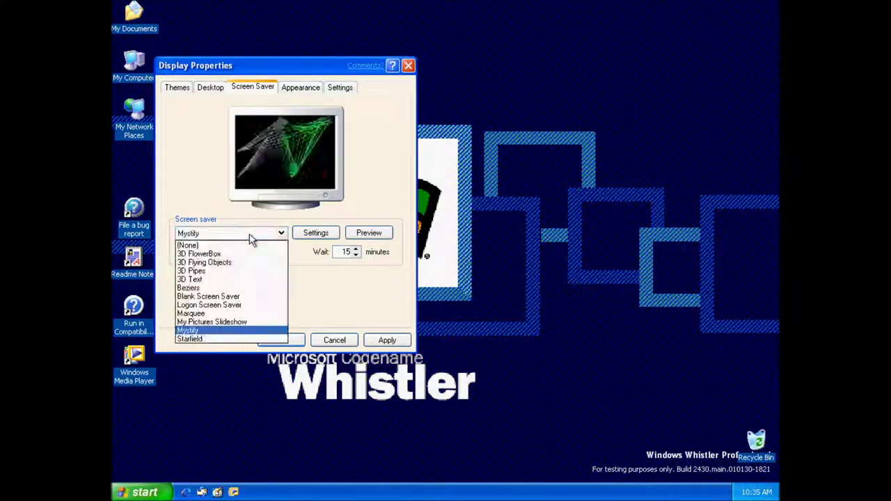
{"action": "left_click", "coordinate": [230, 324]}
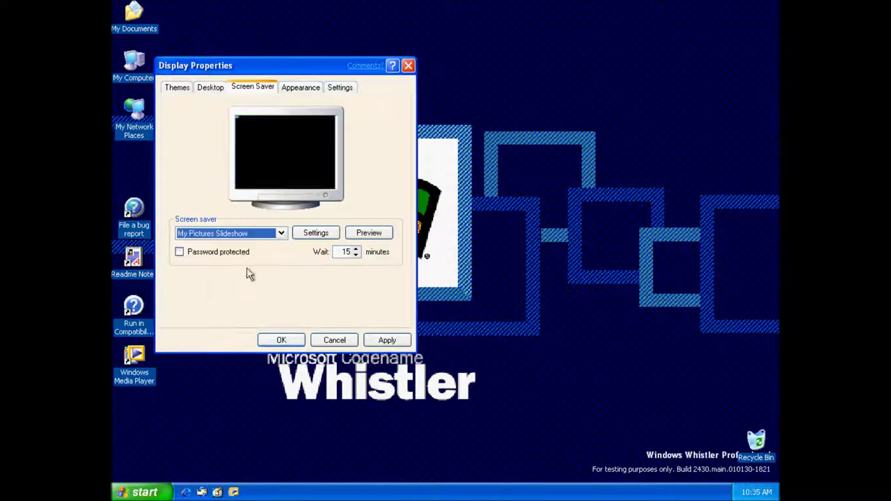
{"action": "left_click", "coordinate": [268, 234]}
{"action": "left_click", "coordinate": [241, 314]}
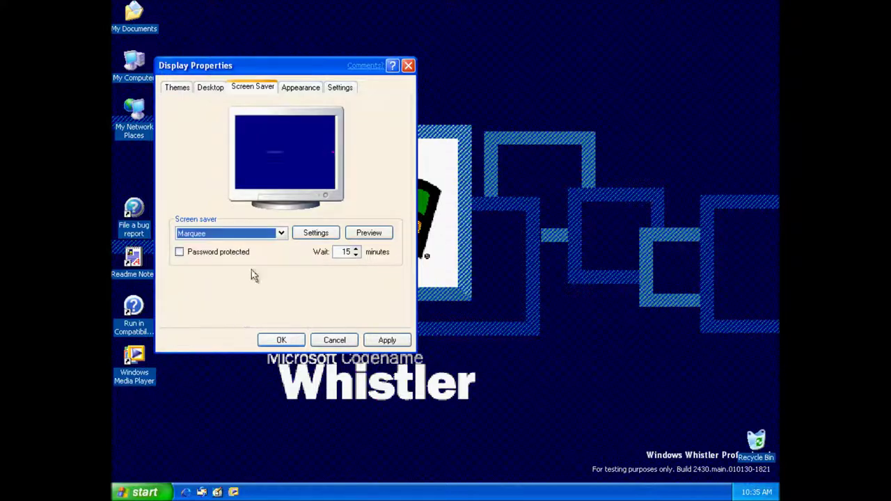
{"action": "left_click", "coordinate": [368, 237]}
Step: Switch to the 3D Text screen saver and browse its text, graphics and motion settings
{"action": "left_click", "coordinate": [265, 234]}
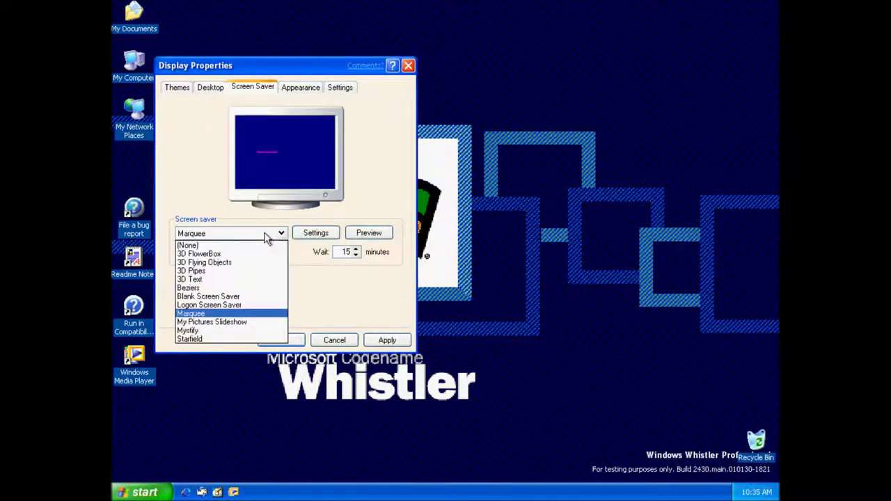
{"action": "left_click", "coordinate": [263, 279]}
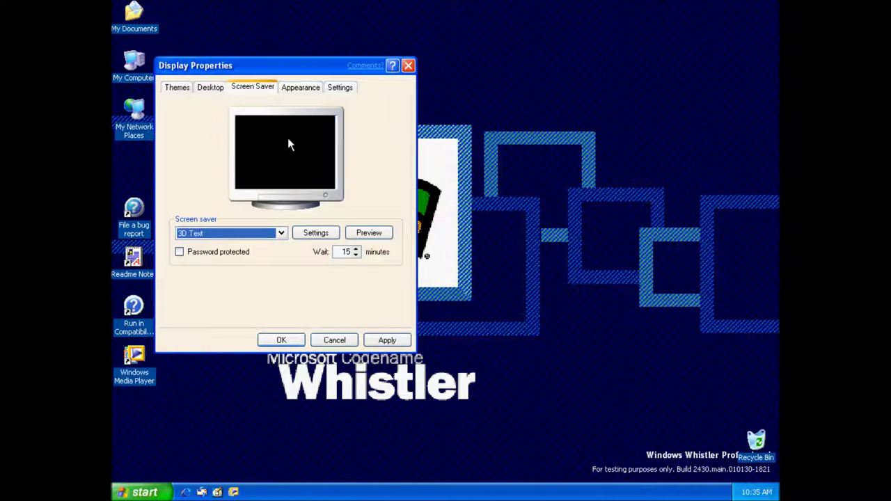
{"action": "left_click", "coordinate": [314, 233]}
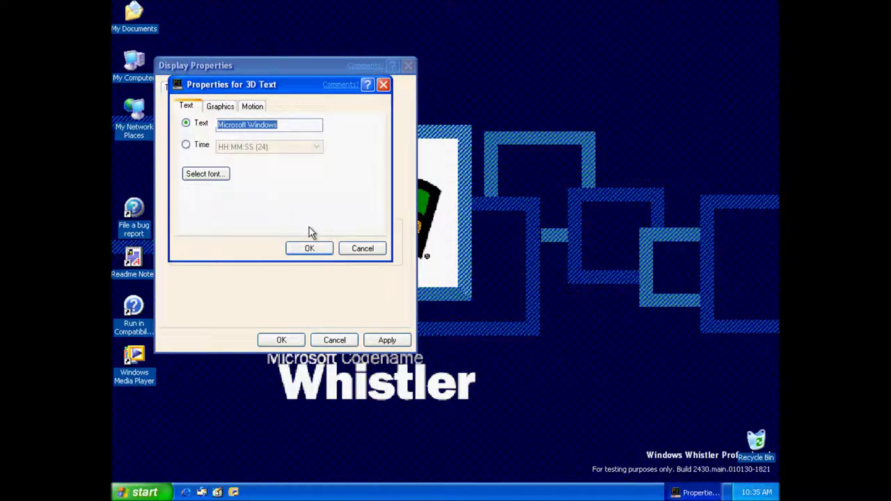
{"action": "left_click", "coordinate": [220, 106]}
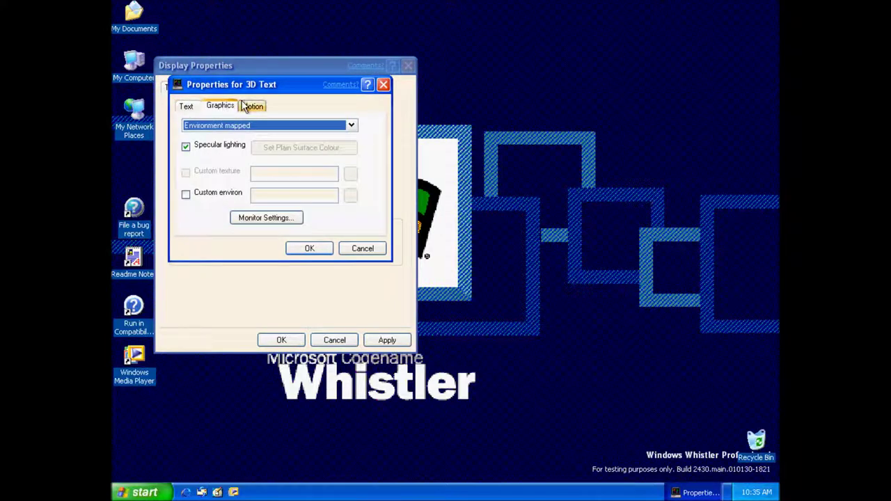
{"action": "left_click", "coordinate": [250, 106]}
{"action": "left_click", "coordinate": [232, 108]}
{"action": "left_click", "coordinate": [187, 107]}
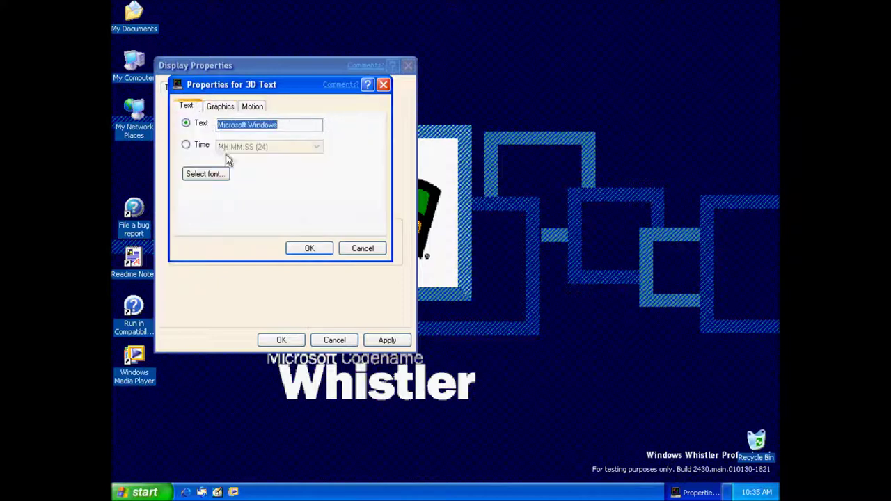
{"action": "left_click", "coordinate": [299, 248]}
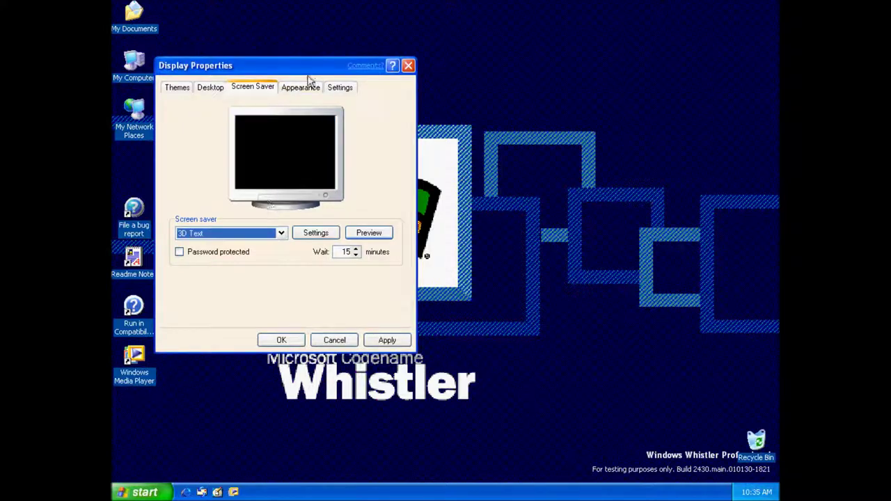
Step: Glance at the Appearance and Settings options, then close Display Properties
{"action": "left_click", "coordinate": [300, 87]}
{"action": "left_click", "coordinate": [339, 87]}
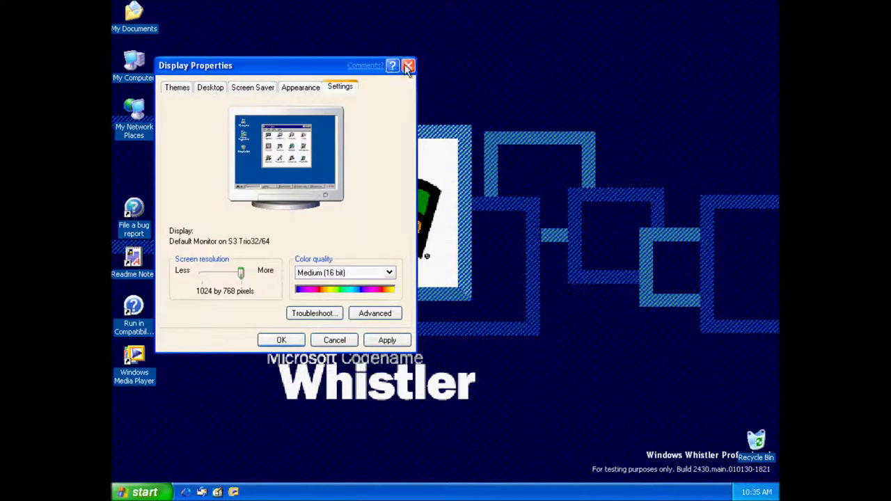
{"action": "left_click", "coordinate": [408, 66]}
{"action": "left_click", "coordinate": [145, 492]}
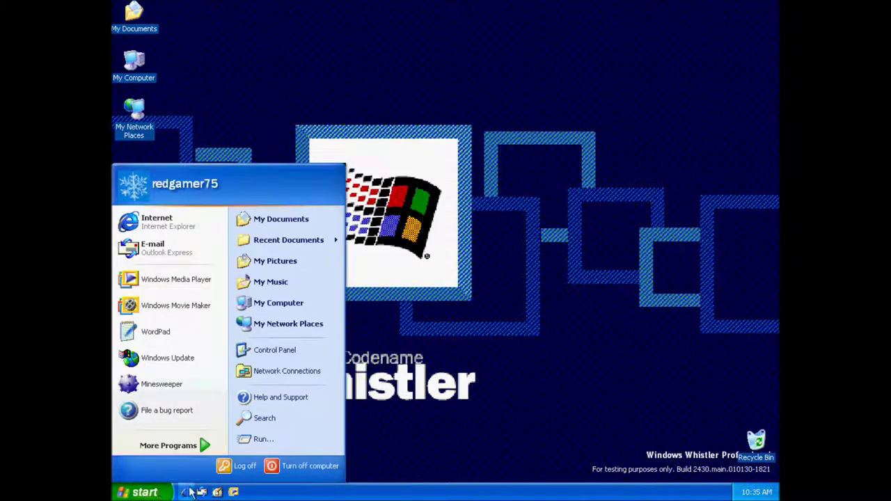
Step: Cancel a log-off, then try the classic Start menu style in Taskbar settings and discard it
{"action": "left_click", "coordinate": [240, 466]}
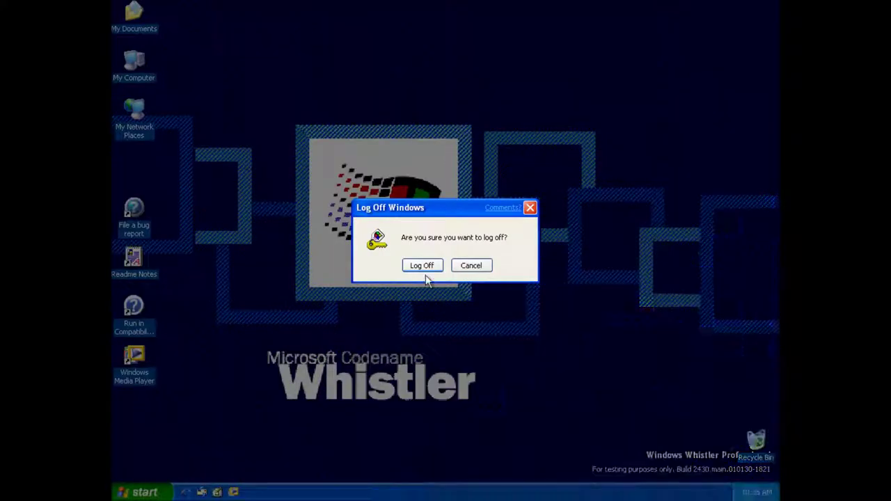
{"action": "left_click", "coordinate": [462, 267]}
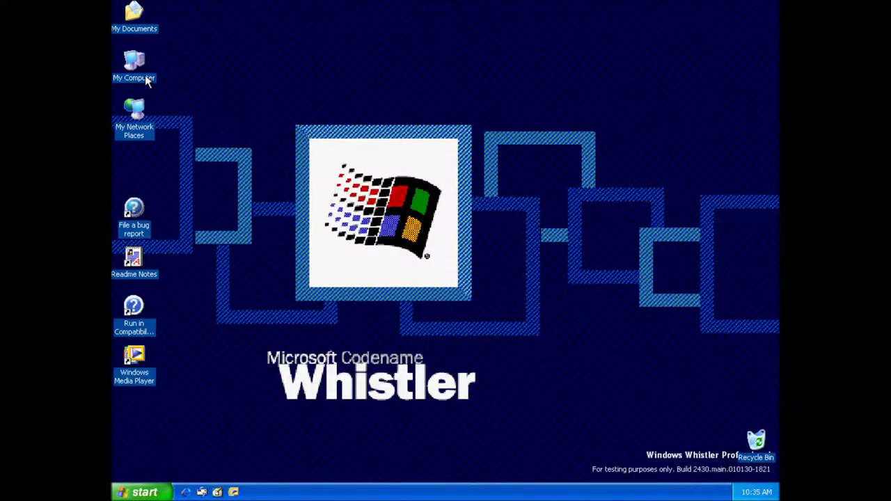
{"action": "left_click", "coordinate": [145, 492]}
{"action": "left_click", "coordinate": [317, 357]}
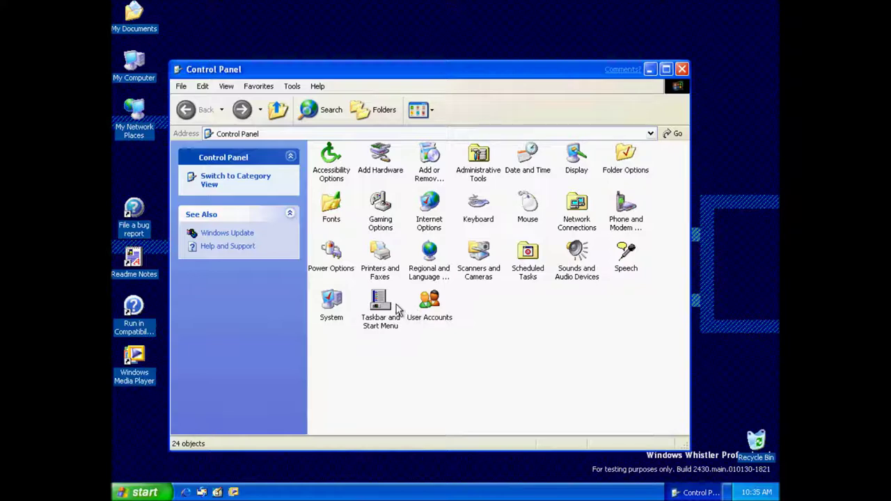
{"action": "left_click", "coordinate": [386, 300]}
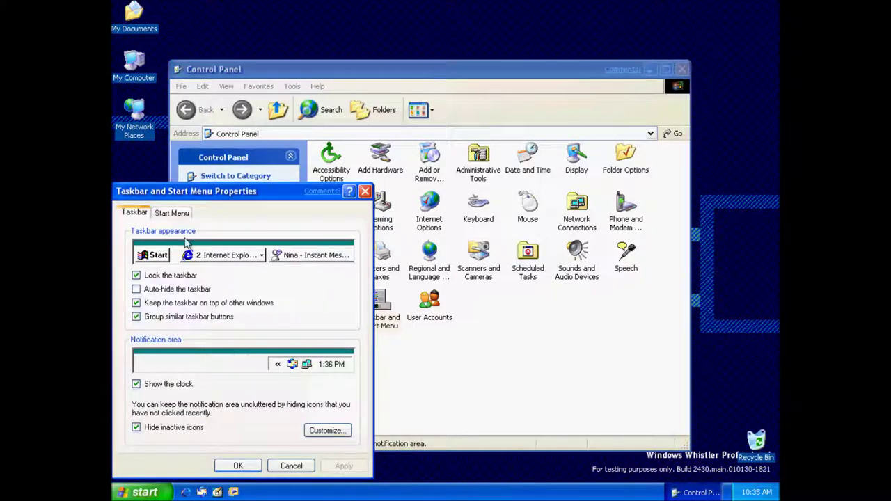
{"action": "left_click", "coordinate": [170, 212]}
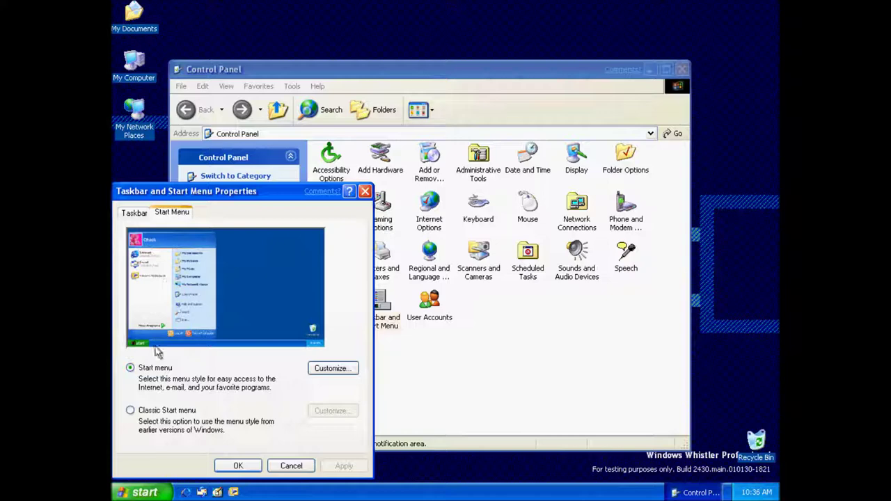
{"action": "left_click", "coordinate": [156, 412]}
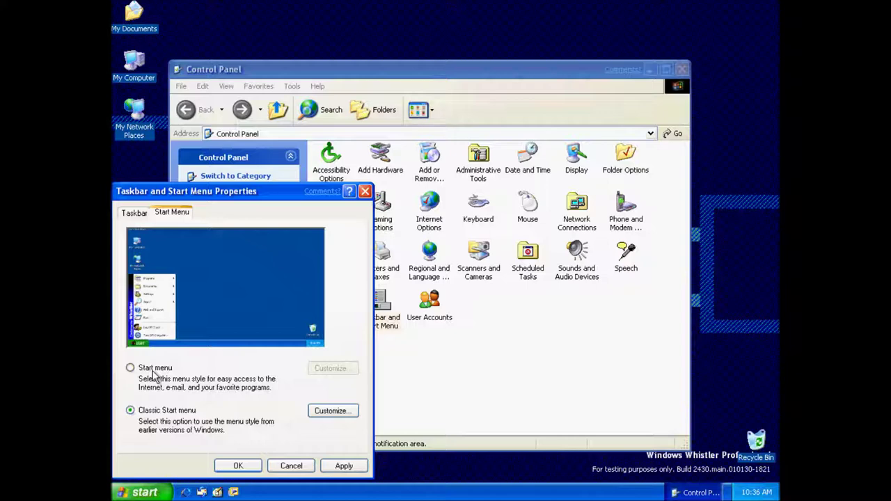
{"action": "left_click", "coordinate": [155, 376]}
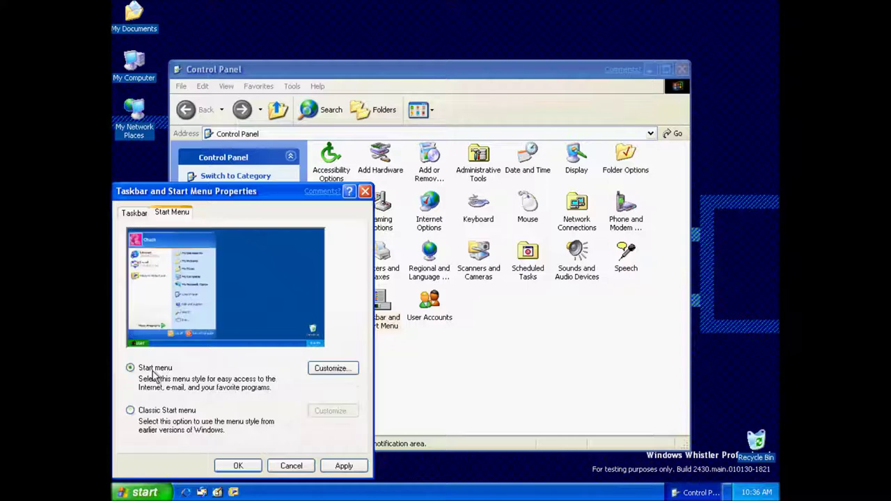
{"action": "left_click", "coordinate": [292, 466]}
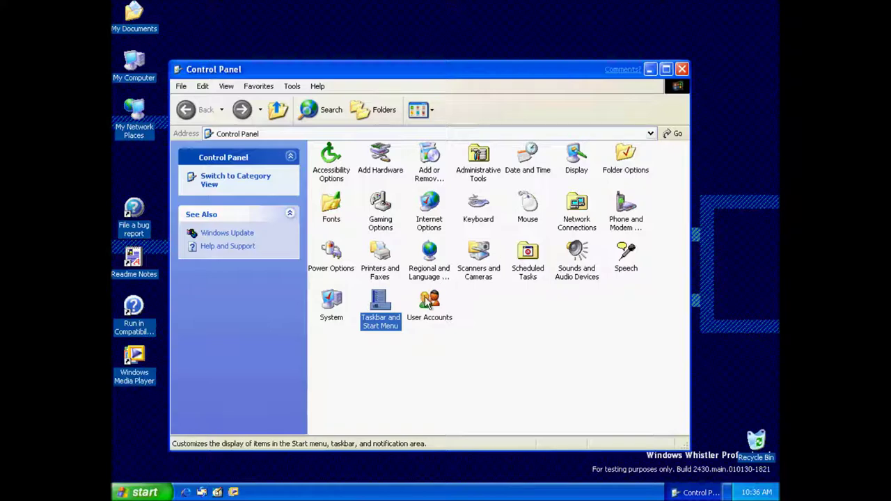
Step: Enable Use the Welcome screen in User Accounts logon options, then close the Control Panel windows
{"action": "left_click", "coordinate": [428, 301]}
{"action": "double_click", "coordinate": [429, 300]}
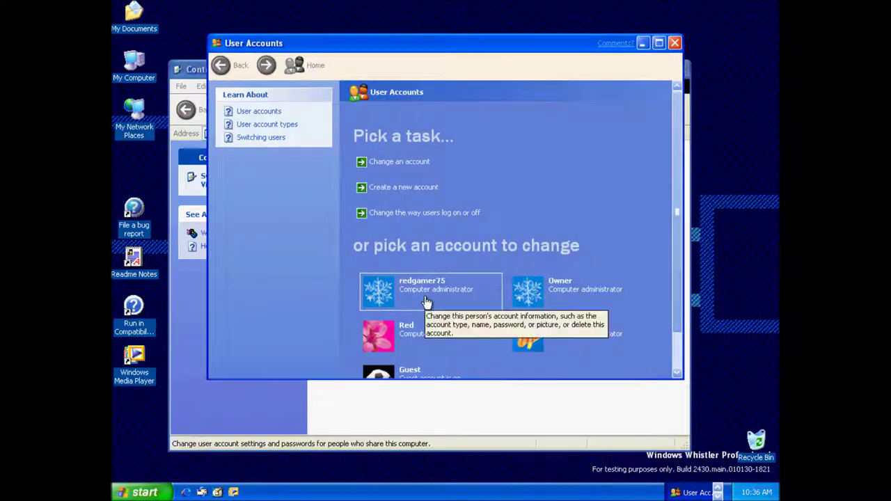
{"action": "left_click", "coordinate": [439, 214]}
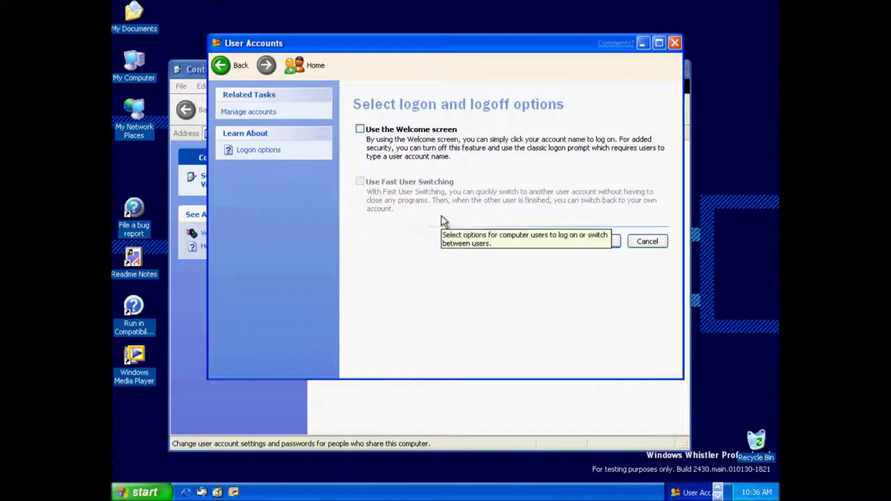
{"action": "left_click", "coordinate": [433, 133]}
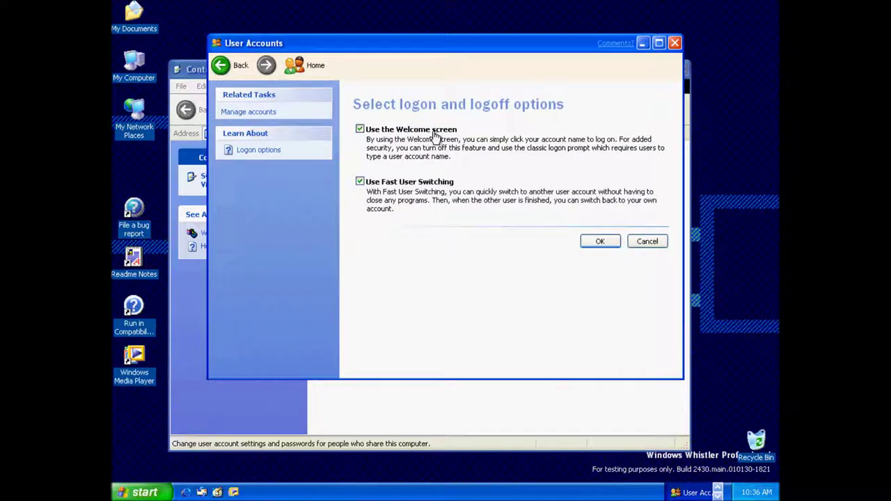
{"action": "left_click", "coordinate": [600, 242]}
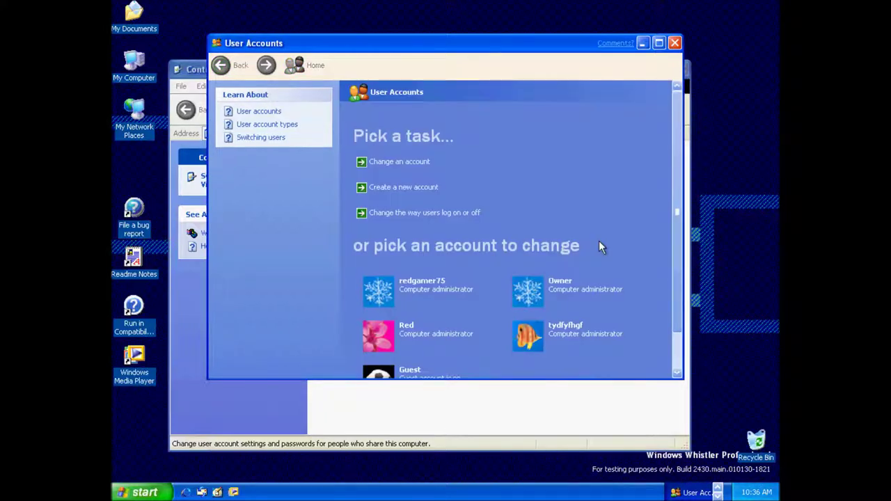
{"action": "left_click", "coordinate": [674, 43]}
{"action": "left_click", "coordinate": [682, 70]}
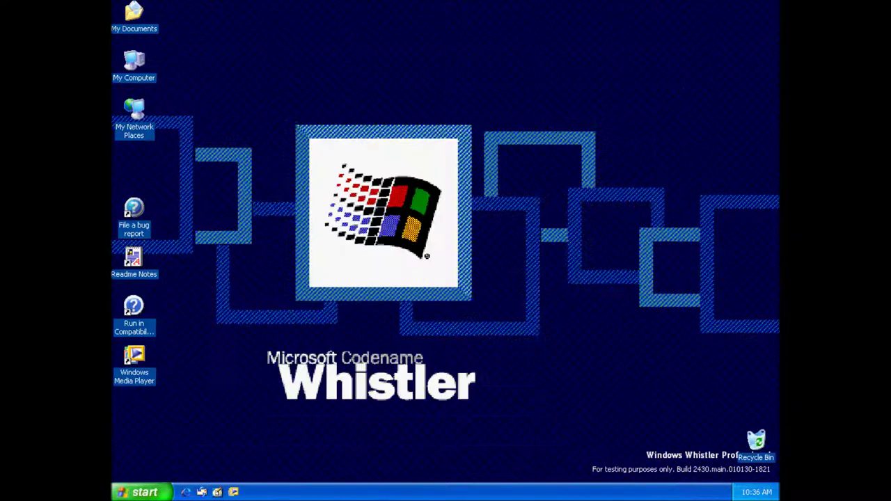
{"action": "left_click", "coordinate": [142, 493]}
Step: Log off to the Welcome screen and bring up the Turn Off Computer dialog with Turn Off and Restart
{"action": "left_click", "coordinate": [225, 465]}
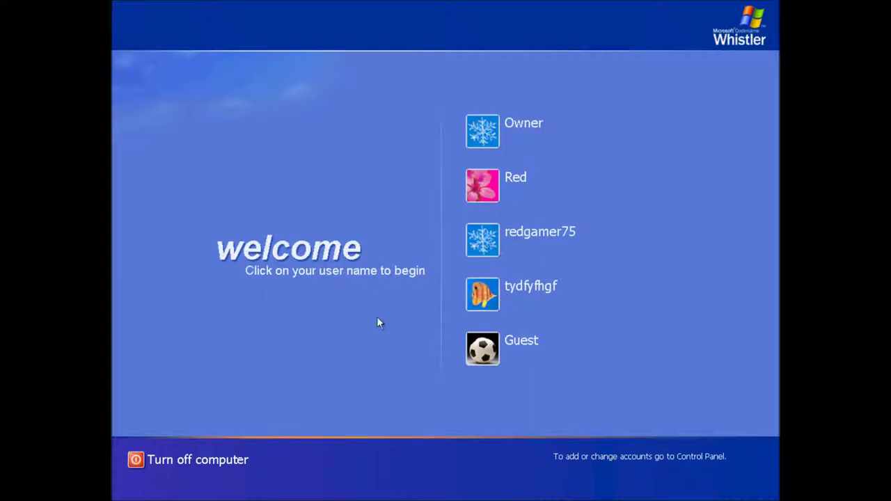
{"action": "left_click", "coordinate": [201, 460]}
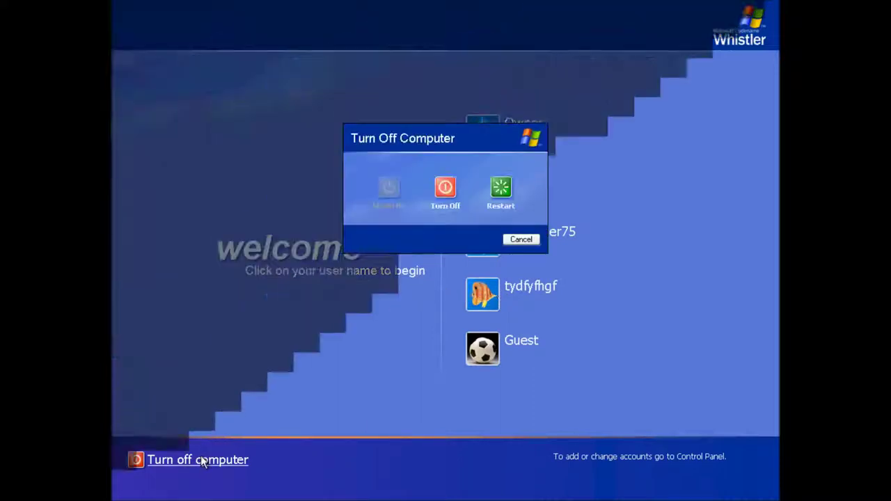